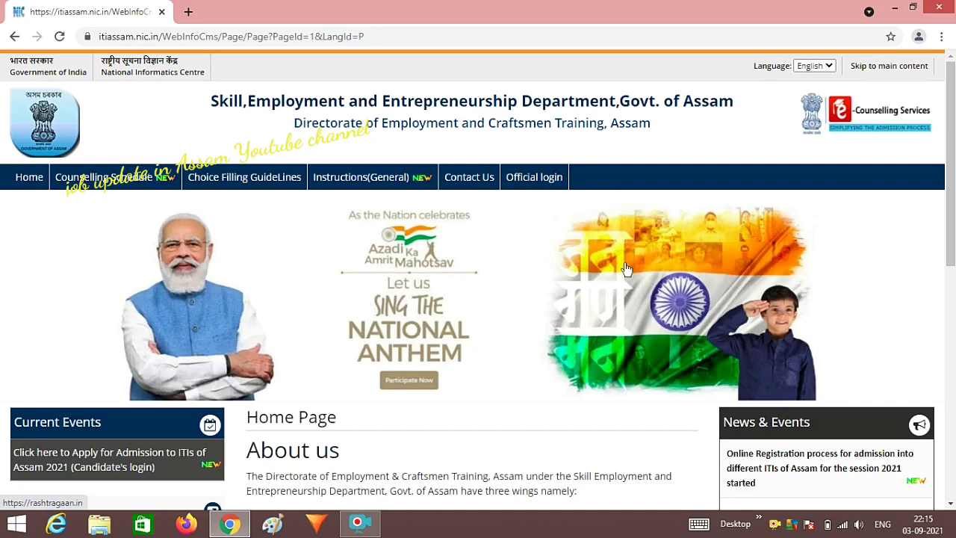
- Open the 'Apply for Admission to ITIs of Assam 2021 (Candidate's login)' link under Current Events
{"action": "scroll", "coordinate": [525, 237], "scroll_direction": "down", "scroll_amount": 1}
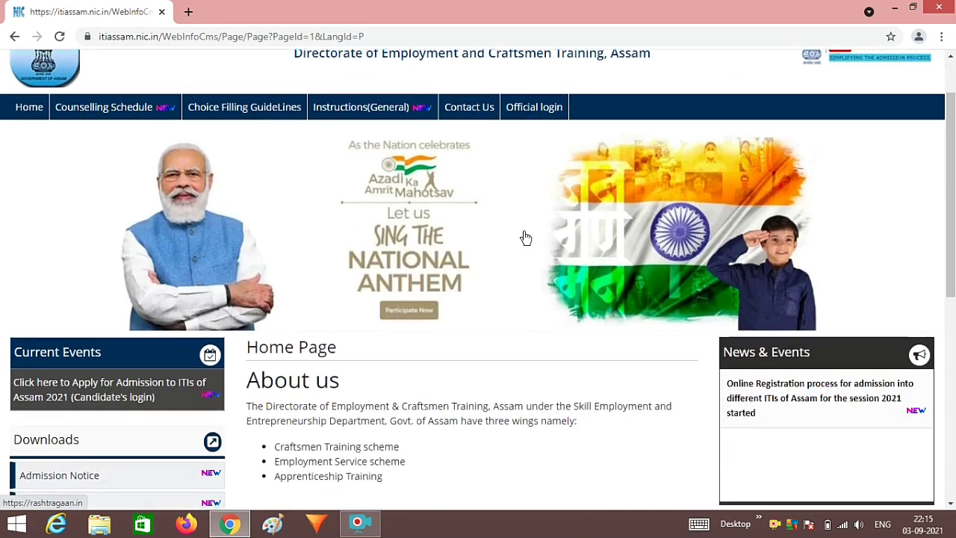
{"action": "scroll", "coordinate": [526, 238], "scroll_direction": "down", "scroll_amount": 2}
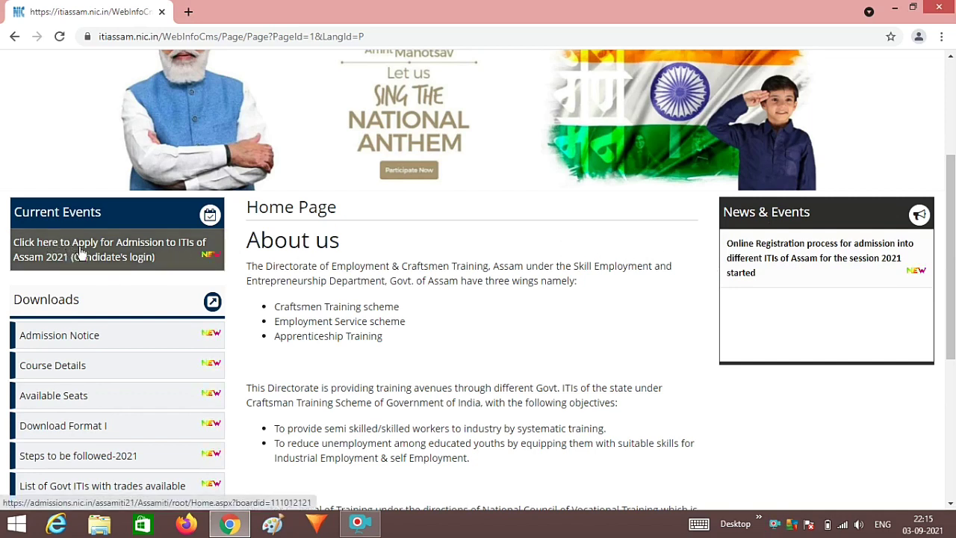
{"action": "left_click", "coordinate": [121, 257]}
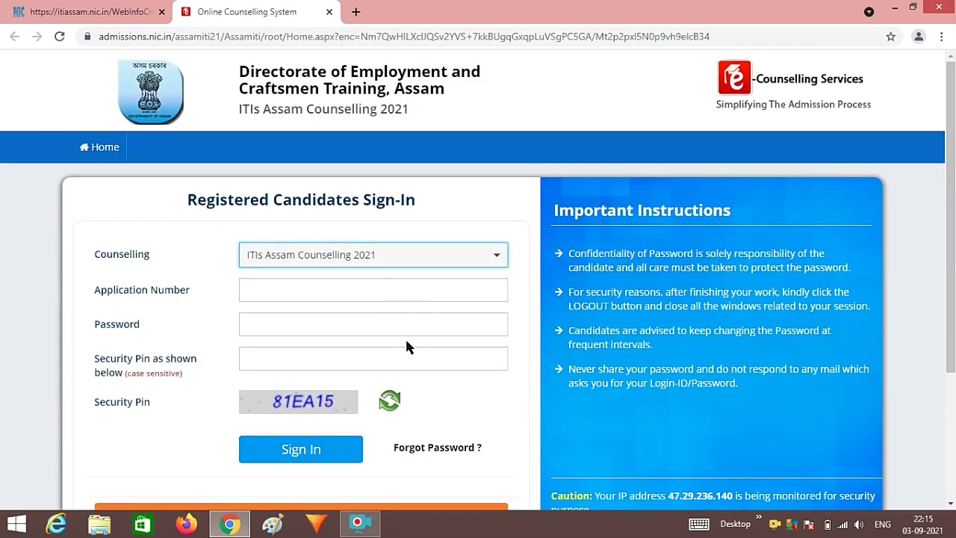
- Start a New Candidate Registration from the ITIs Assam Counselling 2021 sign-in page
{"action": "scroll", "coordinate": [405, 346], "scroll_direction": "down", "scroll_amount": 3}
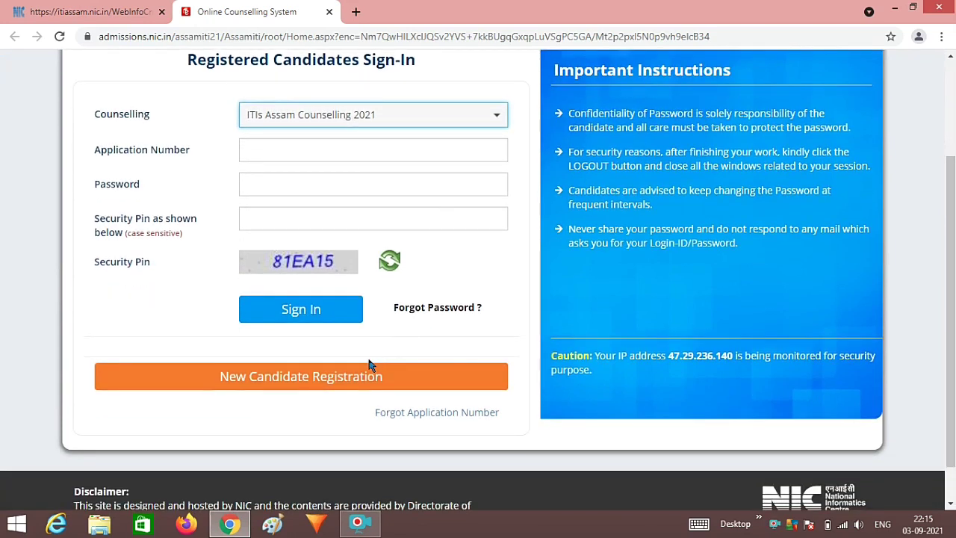
{"action": "left_click", "coordinate": [340, 380]}
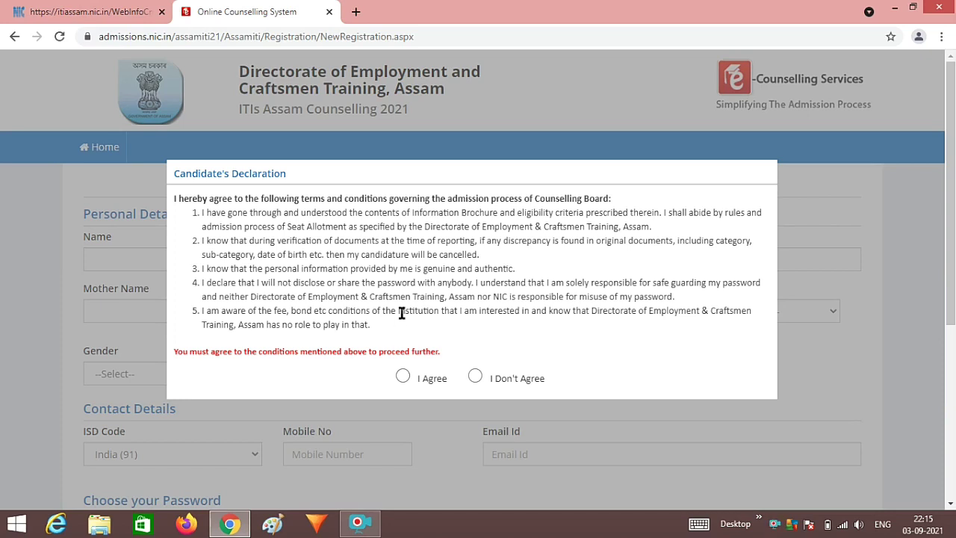
- Accept the Candidate's Declaration with I Agree
{"action": "scroll", "coordinate": [407, 311], "scroll_direction": "down", "scroll_amount": 1}
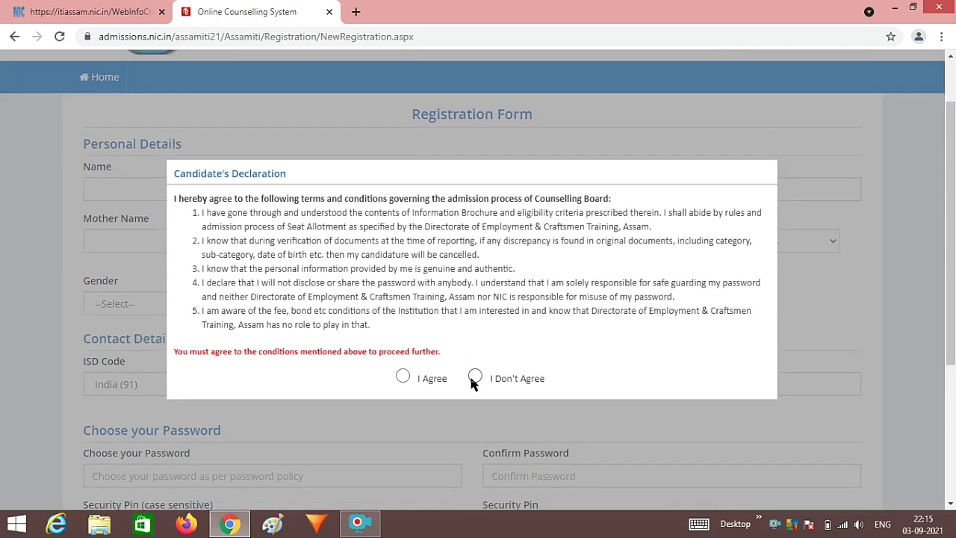
{"action": "left_click", "coordinate": [402, 376]}
{"action": "scroll", "coordinate": [342, 300], "scroll_direction": "up", "scroll_amount": 1}
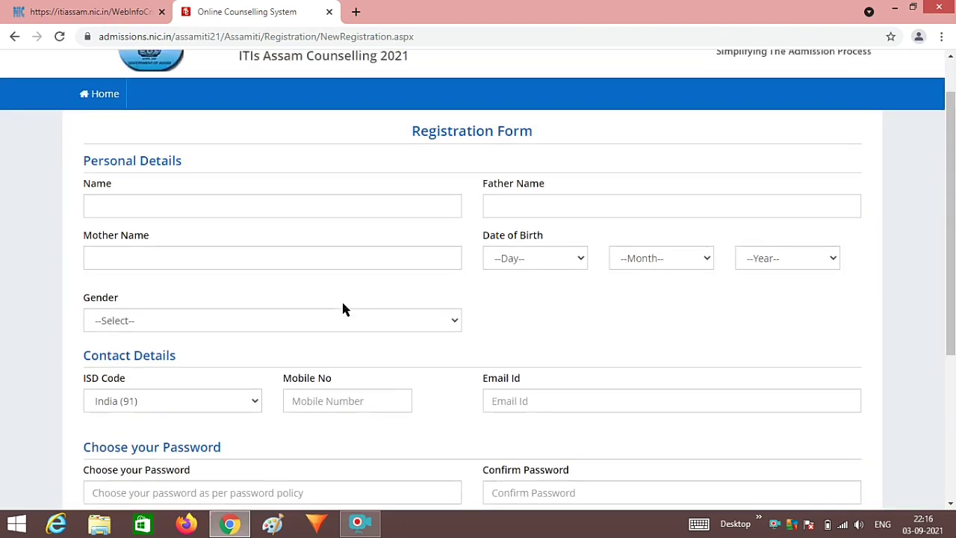
- Visit the Name, parents' names, date of birth, gender, mobile and email fields, leaving them blank
{"action": "left_click", "coordinate": [259, 261]}
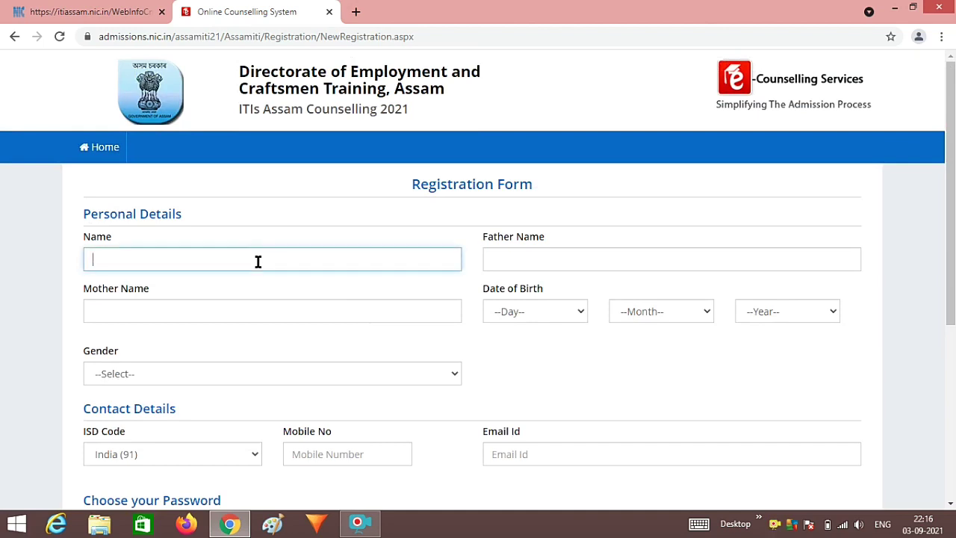
{"action": "left_click", "coordinate": [542, 257]}
{"action": "left_click", "coordinate": [408, 311]}
{"action": "left_click", "coordinate": [541, 318]}
{"action": "left_click", "coordinate": [541, 318]}
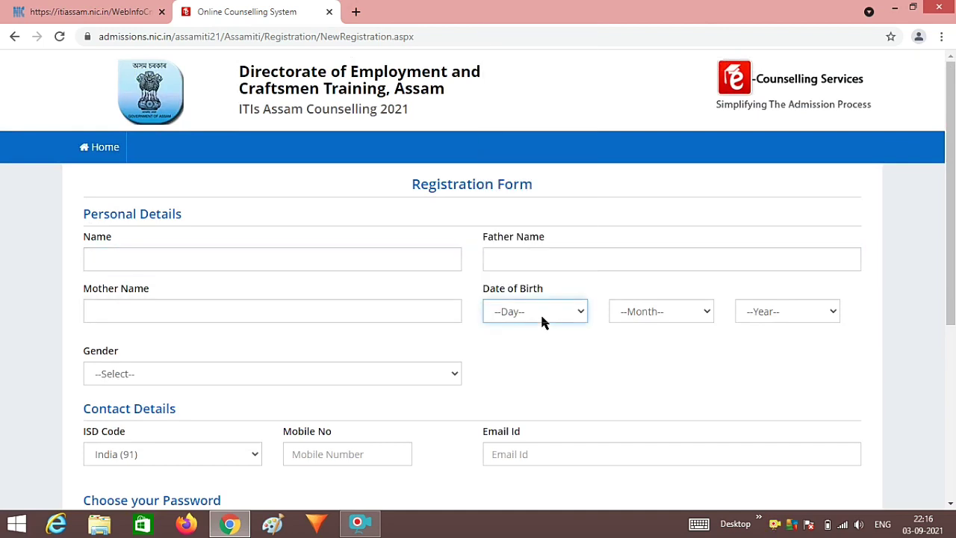
{"action": "scroll", "coordinate": [541, 321], "scroll_direction": "down", "scroll_amount": 1}
{"action": "left_click", "coordinate": [410, 321]}
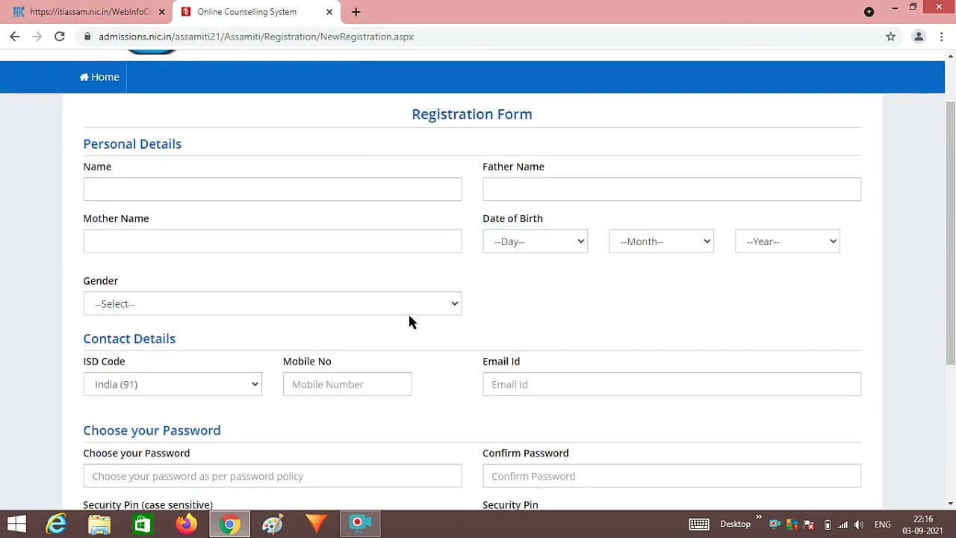
{"action": "left_click", "coordinate": [428, 302]}
{"action": "left_click", "coordinate": [428, 301]}
{"action": "scroll", "coordinate": [422, 310], "scroll_direction": "down", "scroll_amount": 1}
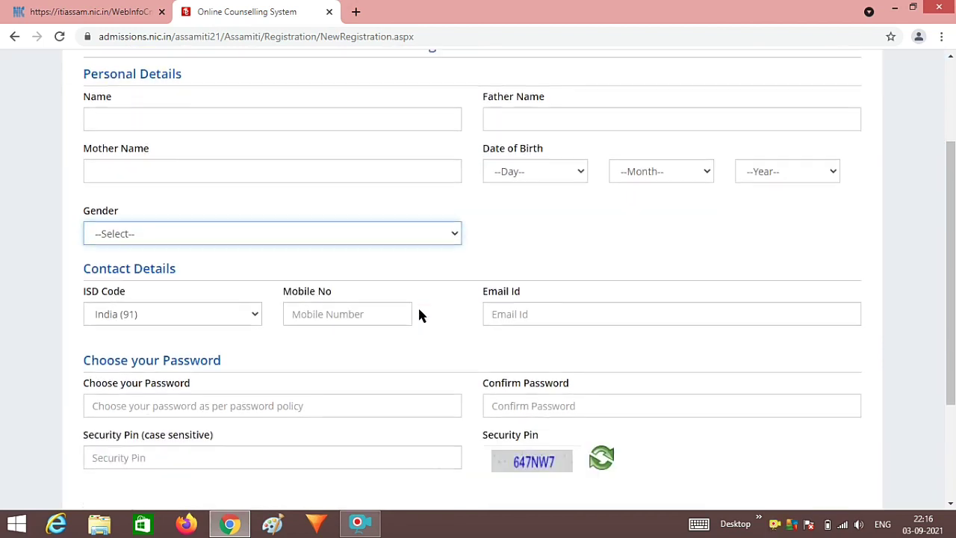
{"action": "left_click", "coordinate": [315, 319]}
{"action": "left_click", "coordinate": [529, 324]}
{"action": "scroll", "coordinate": [529, 324], "scroll_direction": "down", "scroll_amount": 1}
- Read the password policy balloon, then visit the Confirm Password and Security Pin fields
{"action": "left_click", "coordinate": [322, 342]}
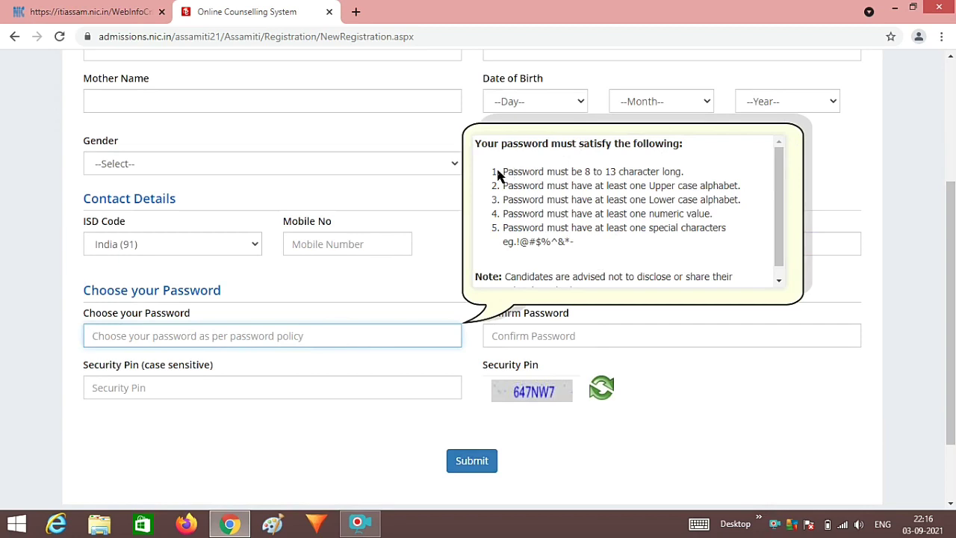
{"action": "left_click_drag", "start_coordinate": [504, 171], "coordinate": [736, 247]}
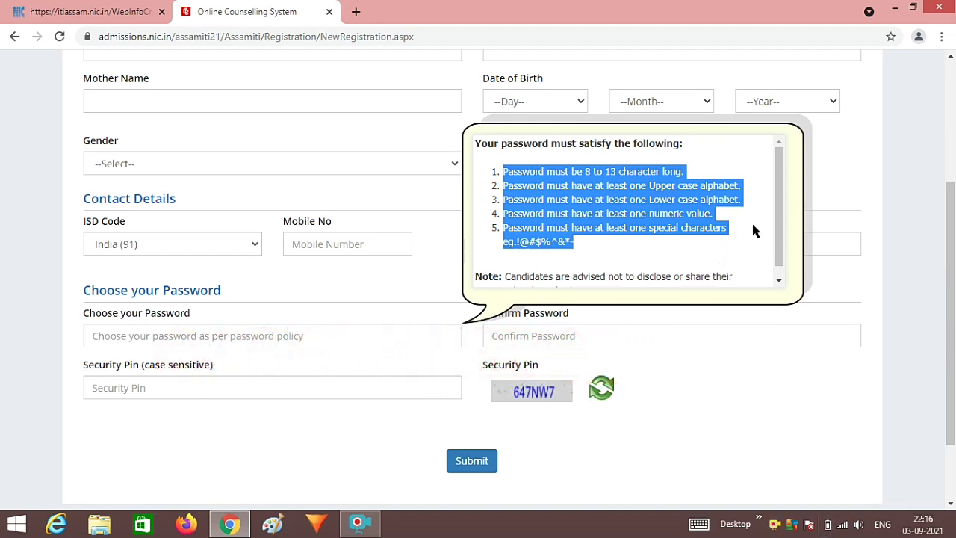
{"action": "left_click", "coordinate": [657, 252]}
{"action": "left_click", "coordinate": [538, 335]}
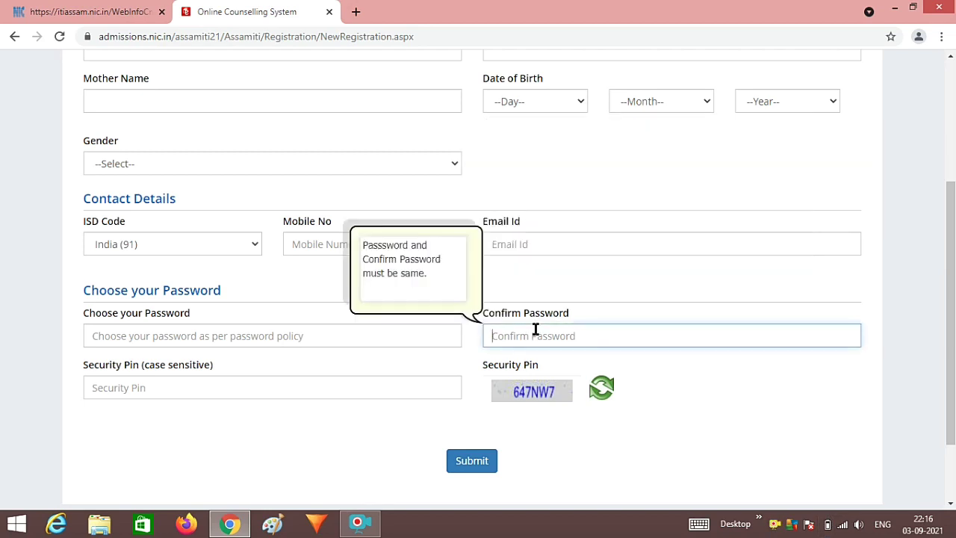
{"action": "left_click", "coordinate": [355, 387]}
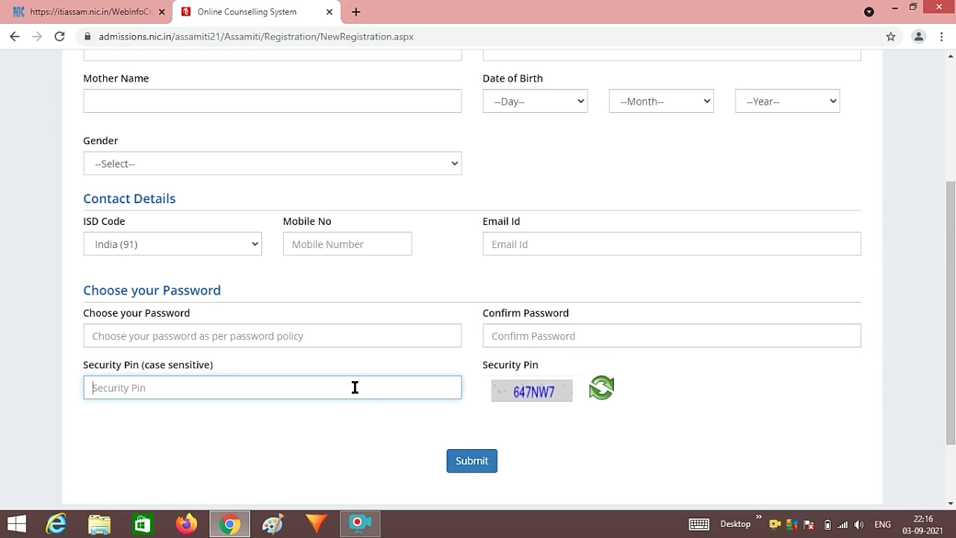
{"action": "scroll", "coordinate": [354, 386], "scroll_direction": "up", "scroll_amount": 2}
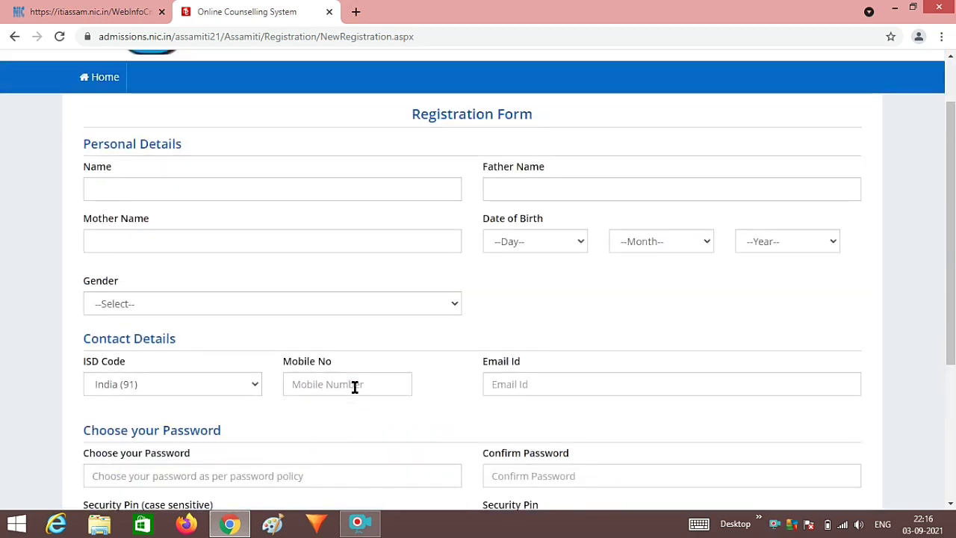
- Enter the candidate's name and father's name, and begin typing the mother's name
{"action": "left_click", "coordinate": [401, 193]}
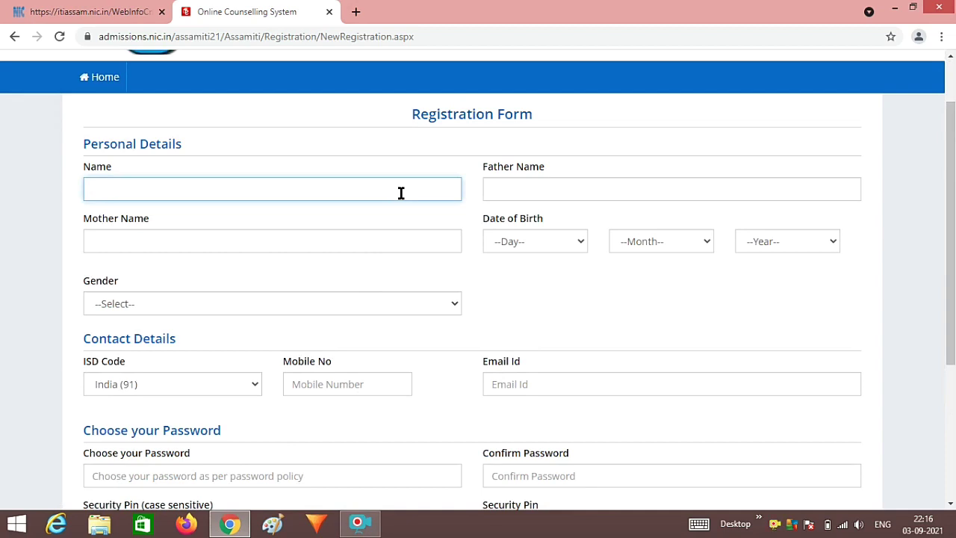
{"action": "type", "text": "JO"}
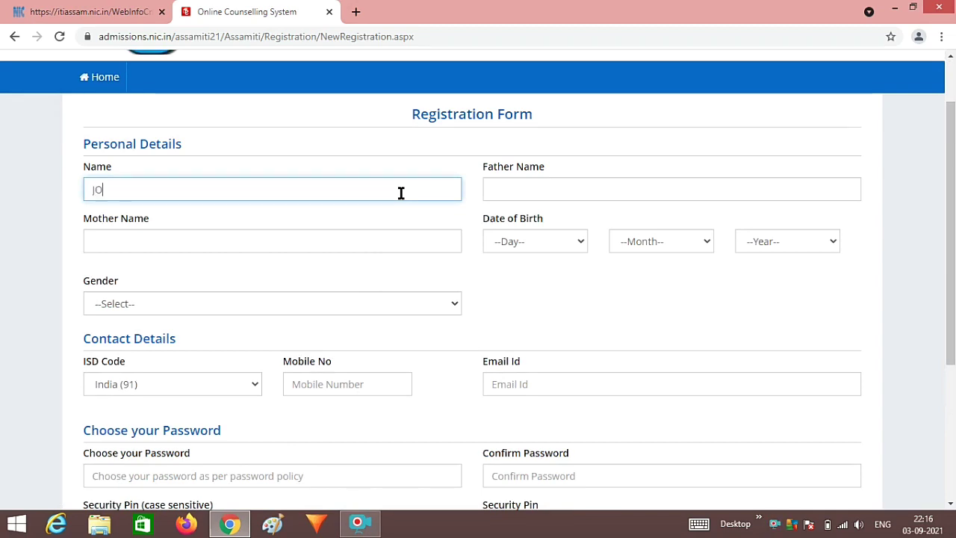
{"action": "type", "text": "B"}
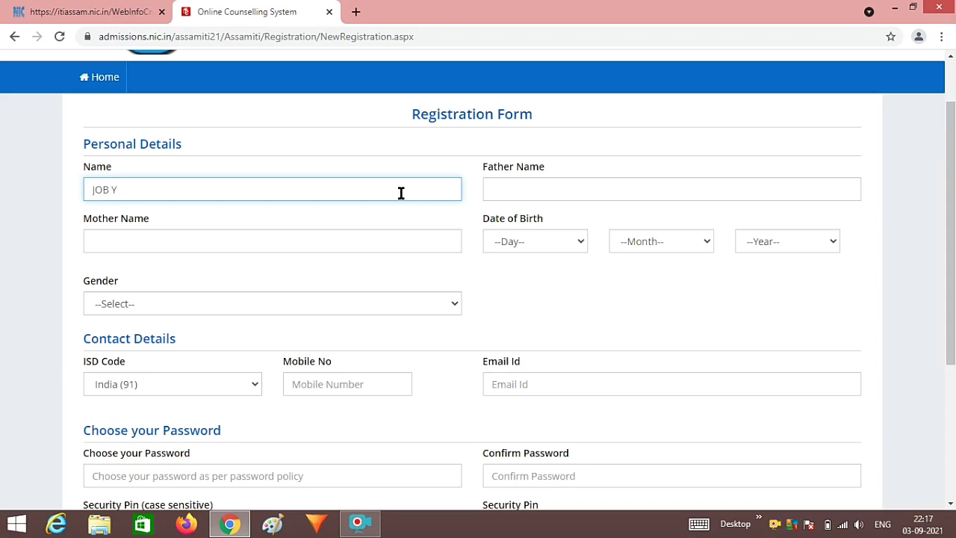
{"action": "type", "text": "UPDATE IN ASS"}
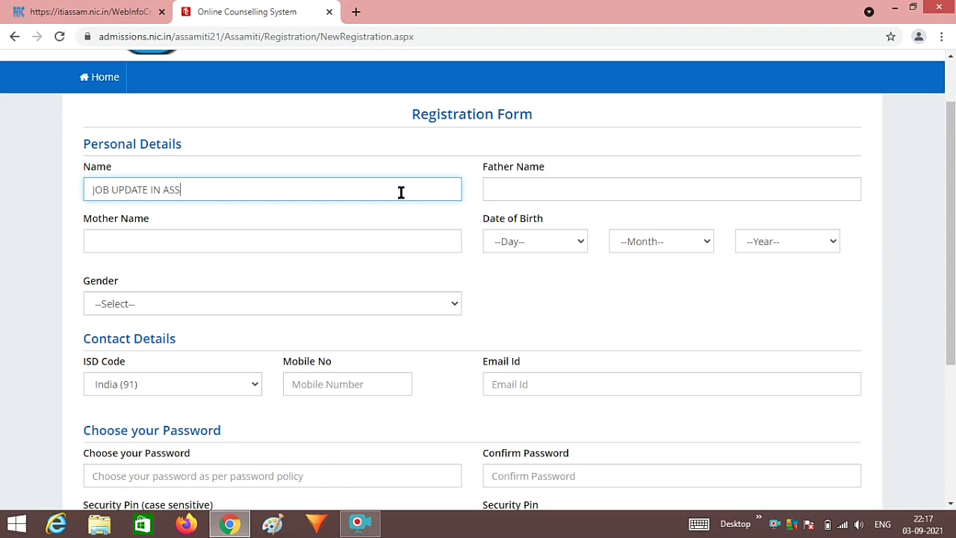
{"action": "type", "text": "AM"}
{"action": "left_click", "coordinate": [583, 190]}
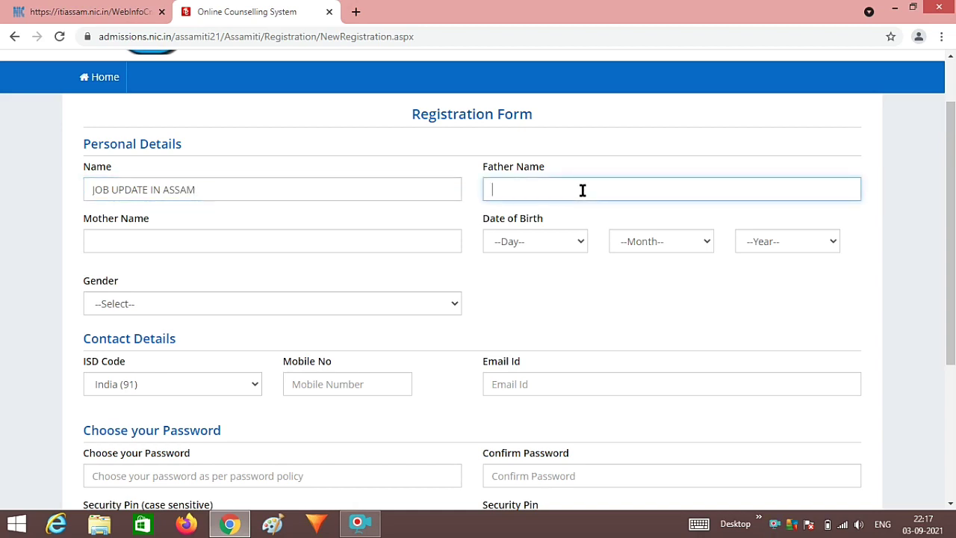
{"action": "type", "text": "JOB JOB"}
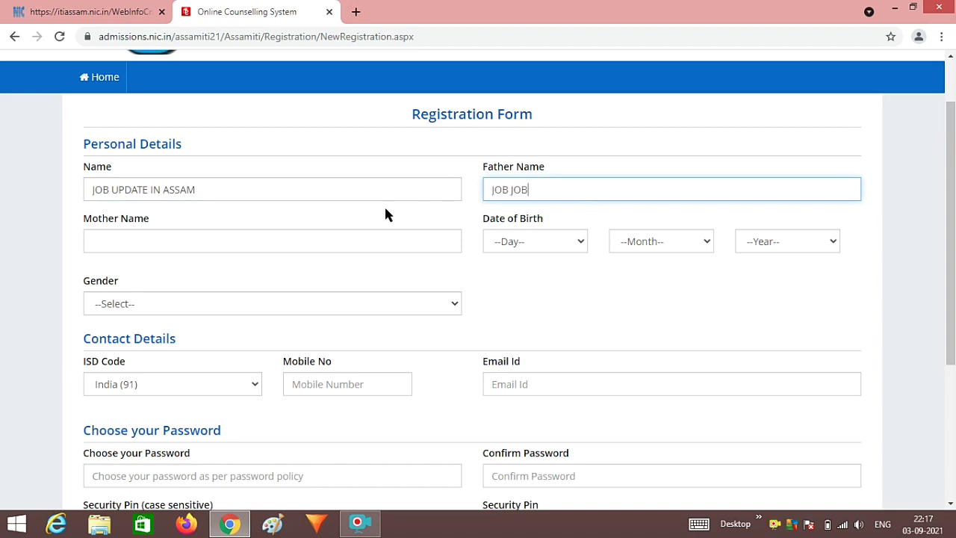
{"action": "left_click", "coordinate": [304, 249]}
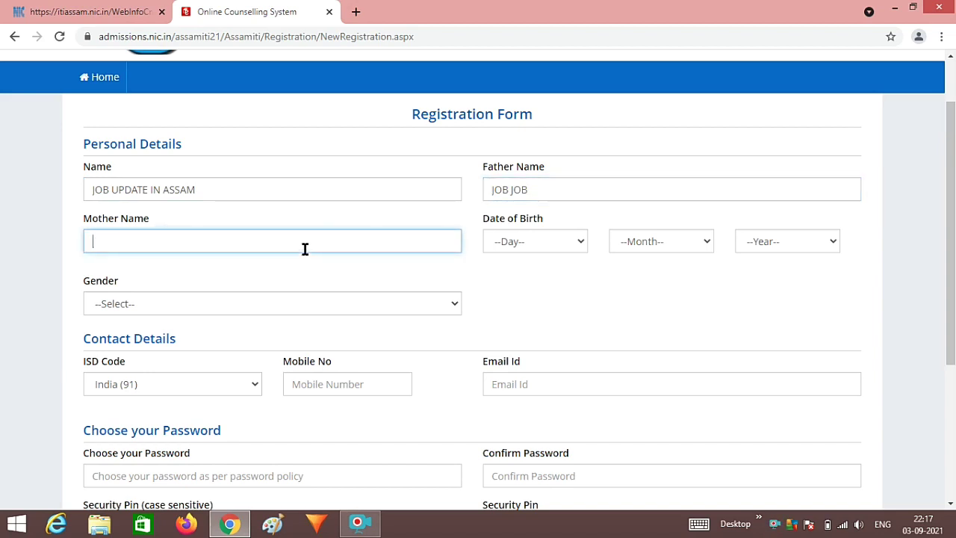
{"action": "type", "text": "UP"}
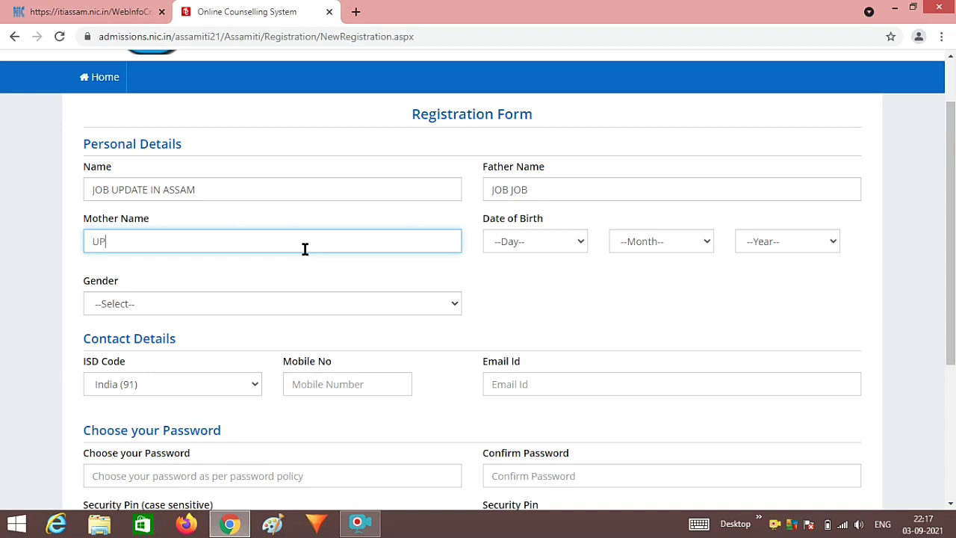
{"action": "type", "text": "DATE"}
{"action": "left_click", "coordinate": [517, 241]}
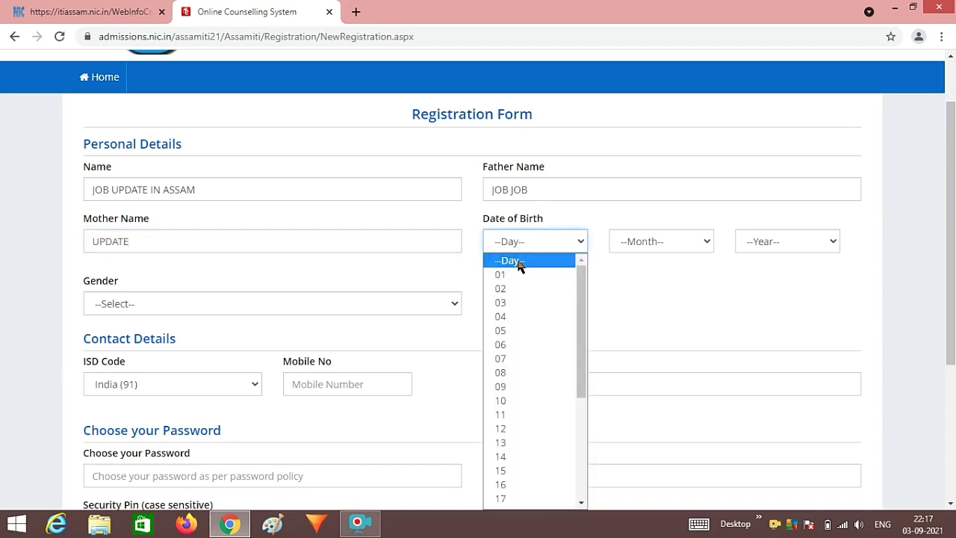
{"action": "left_click", "coordinate": [514, 289]}
{"action": "left_click", "coordinate": [648, 241]}
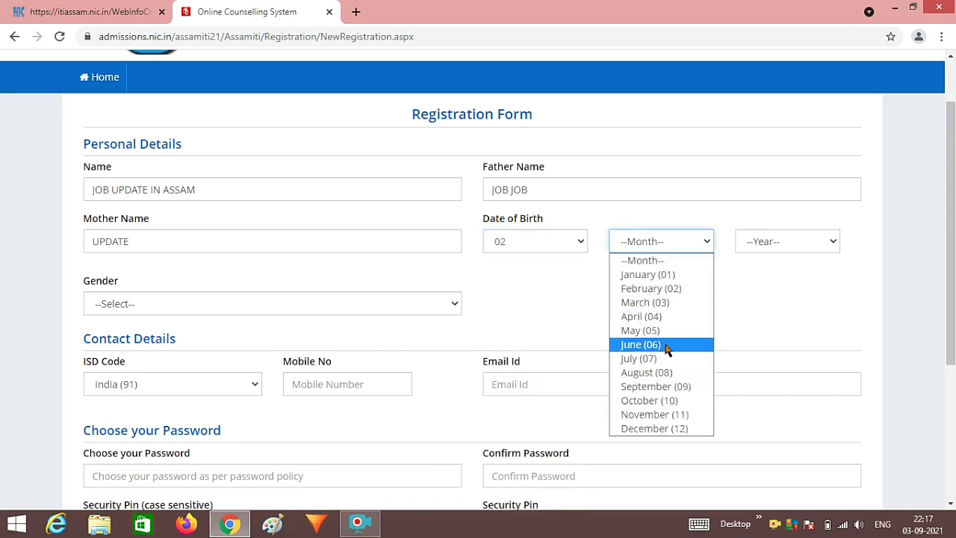
{"action": "left_click", "coordinate": [640, 344]}
{"action": "left_click", "coordinate": [777, 244]}
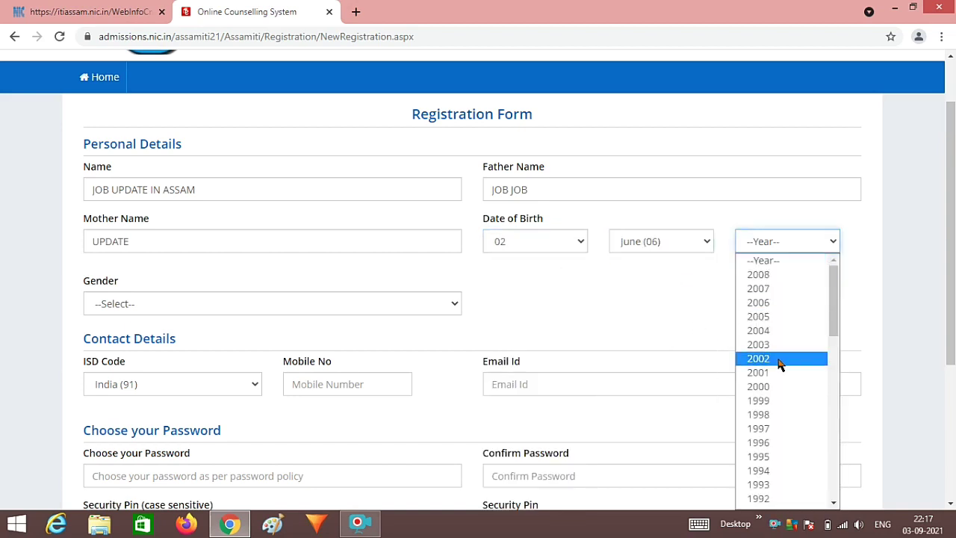
{"action": "scroll", "coordinate": [777, 360], "scroll_direction": "down", "scroll_amount": 5}
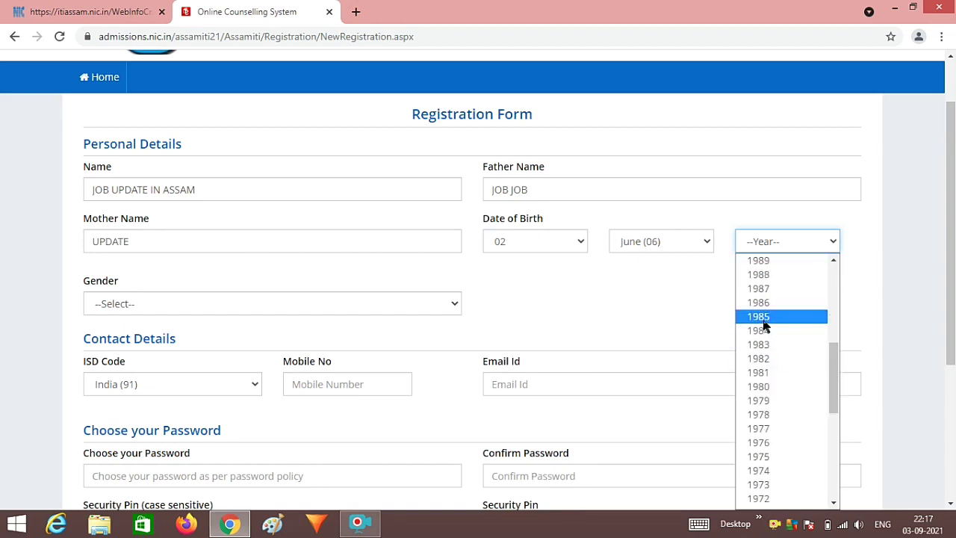
{"action": "scroll", "coordinate": [763, 332], "scroll_direction": "up", "scroll_amount": 2}
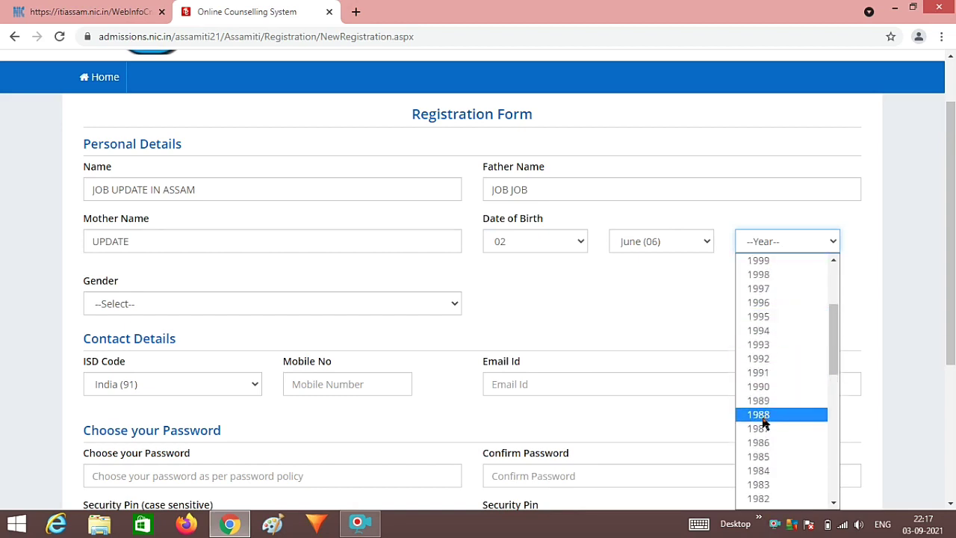
{"action": "scroll", "coordinate": [779, 418], "scroll_direction": "down", "scroll_amount": 3}
{"action": "scroll", "coordinate": [782, 322], "scroll_direction": "up", "scroll_amount": 6}
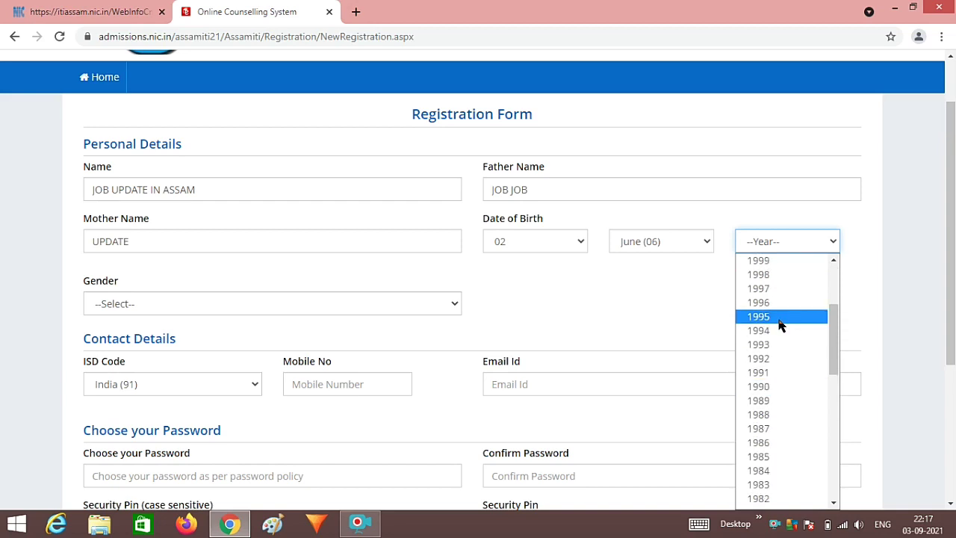
{"action": "scroll", "coordinate": [779, 416], "scroll_direction": "down", "scroll_amount": 3}
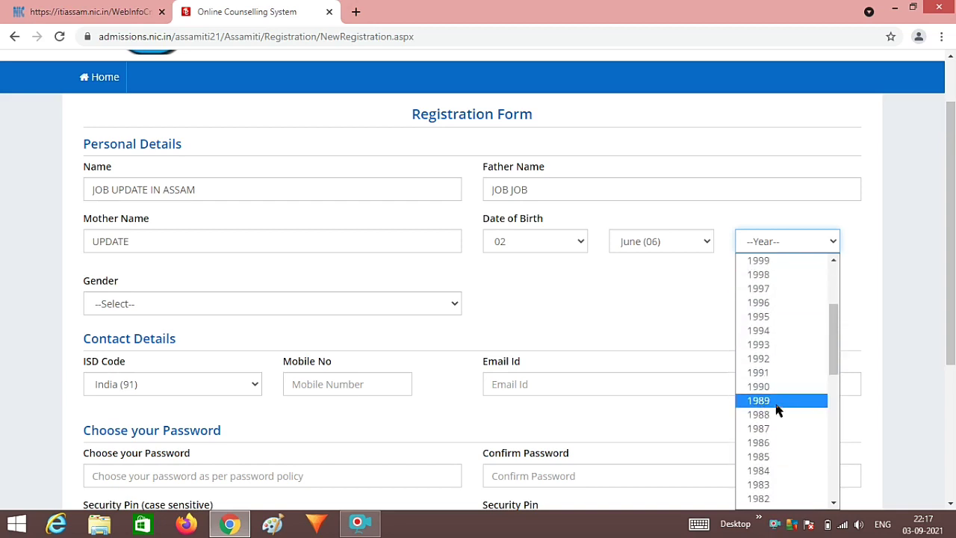
{"action": "left_click", "coordinate": [800, 362]}
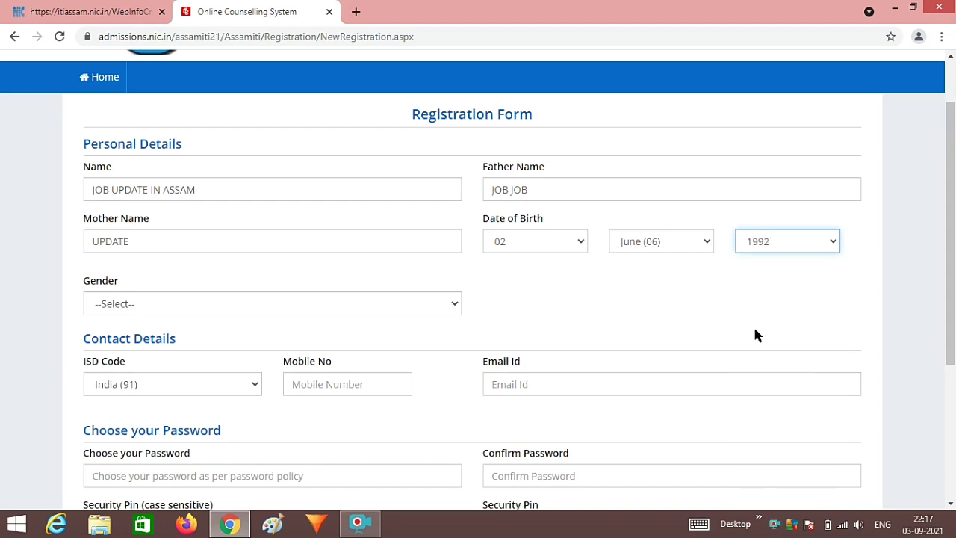
{"action": "scroll", "coordinate": [747, 335], "scroll_direction": "down", "scroll_amount": 1}
{"action": "left_click", "coordinate": [419, 232]}
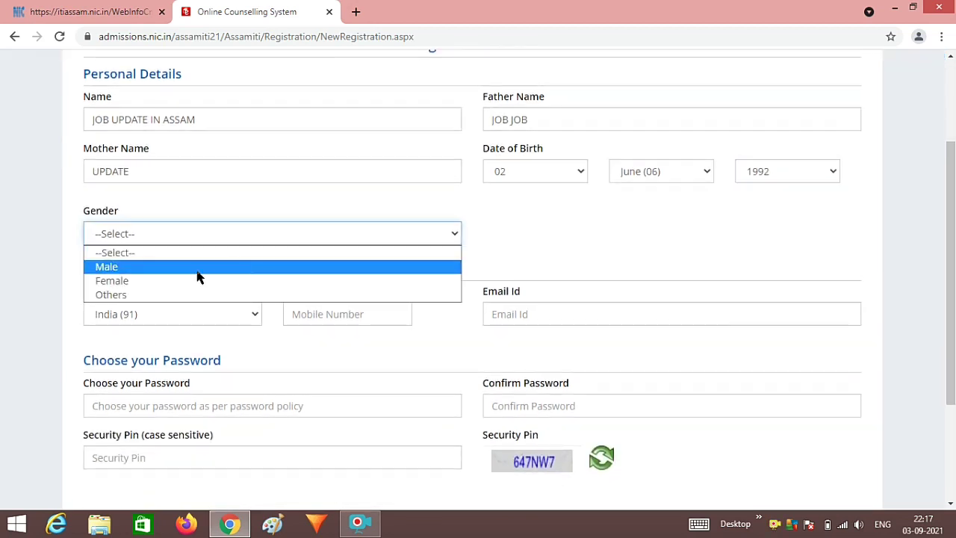
{"action": "left_click", "coordinate": [198, 270]}
- Type a mobile number, then delete it again, leaving Mobile No empty
{"action": "left_click", "coordinate": [342, 314]}
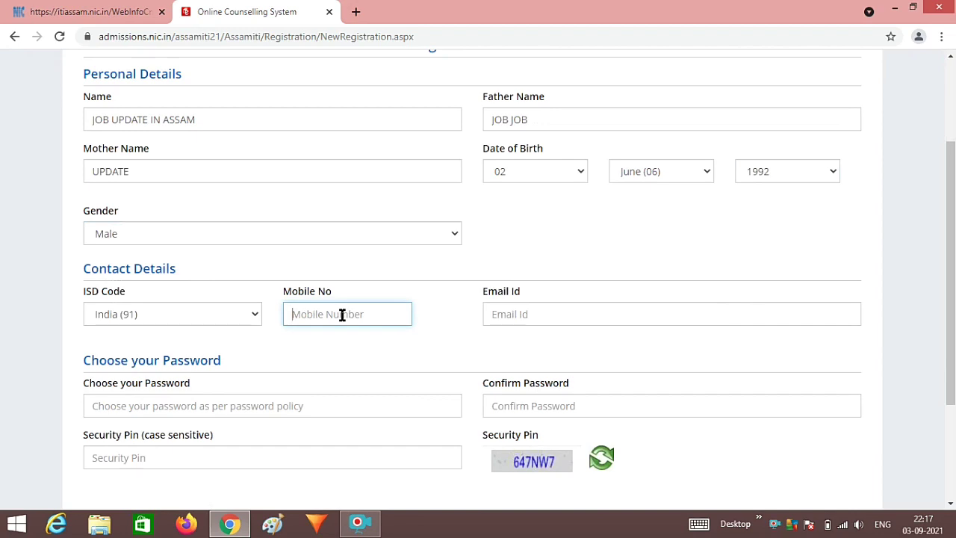
{"action": "type", "text": "1244455"}
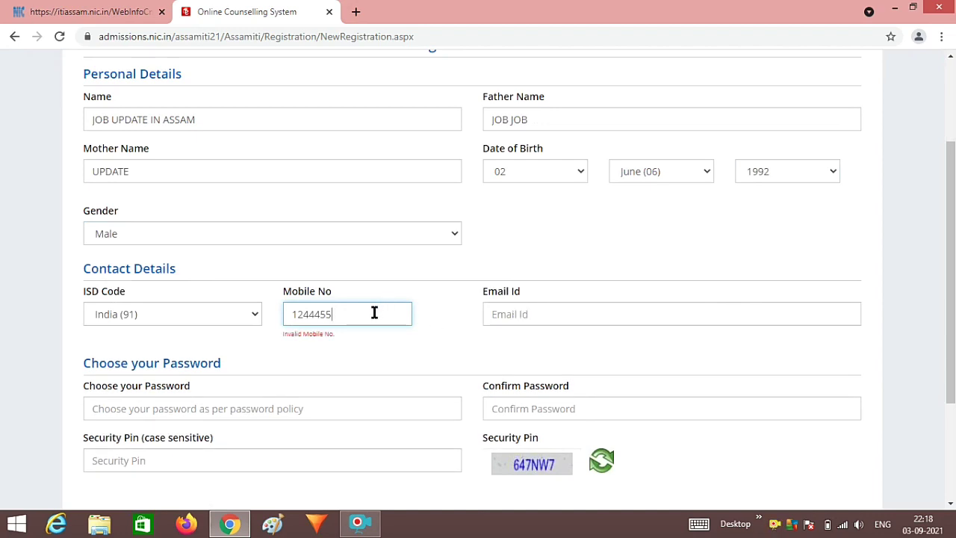
{"action": "type", "text": "678"}
{"action": "double_click", "coordinate": [384, 319]}
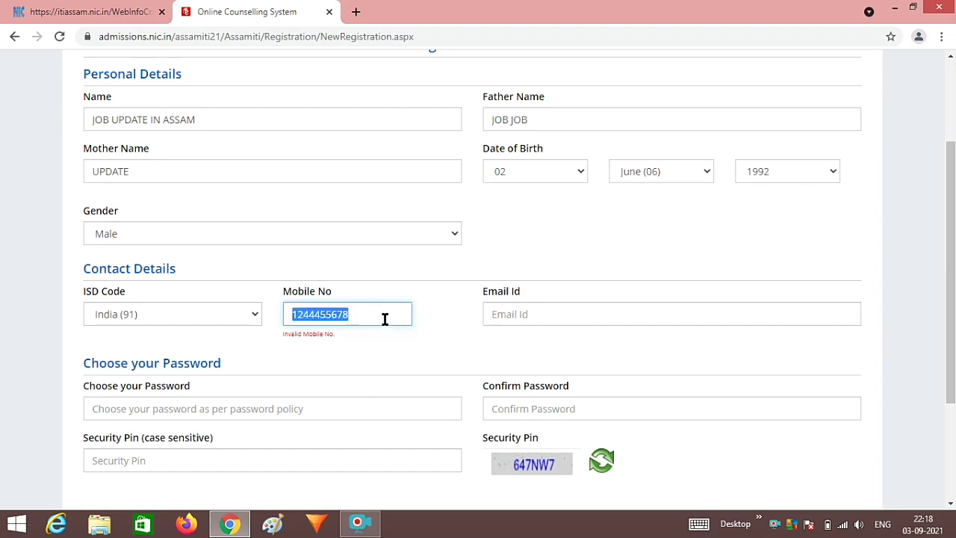
{"action": "key", "text": "BackSpace"}
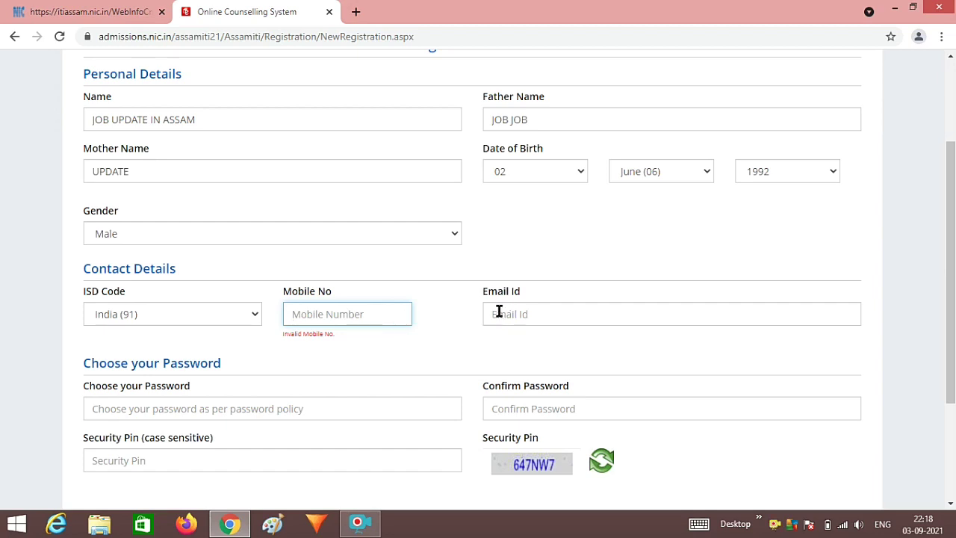
{"action": "left_click", "coordinate": [511, 314]}
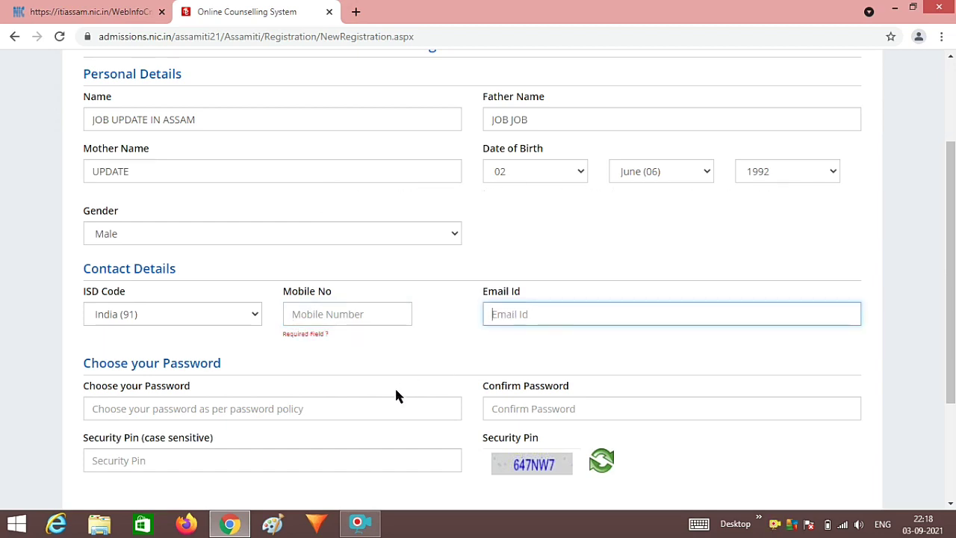
{"action": "scroll", "coordinate": [376, 409], "scroll_direction": "down", "scroll_amount": 1}
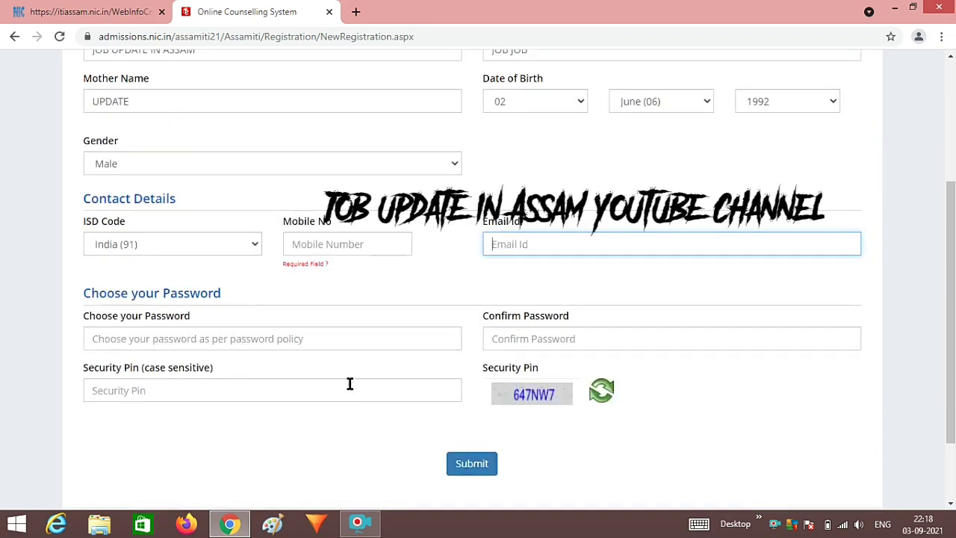
- Enter text in the password and security pin area using the right-click menu, then return to Choose your Password
{"action": "left_click", "coordinate": [387, 342]}
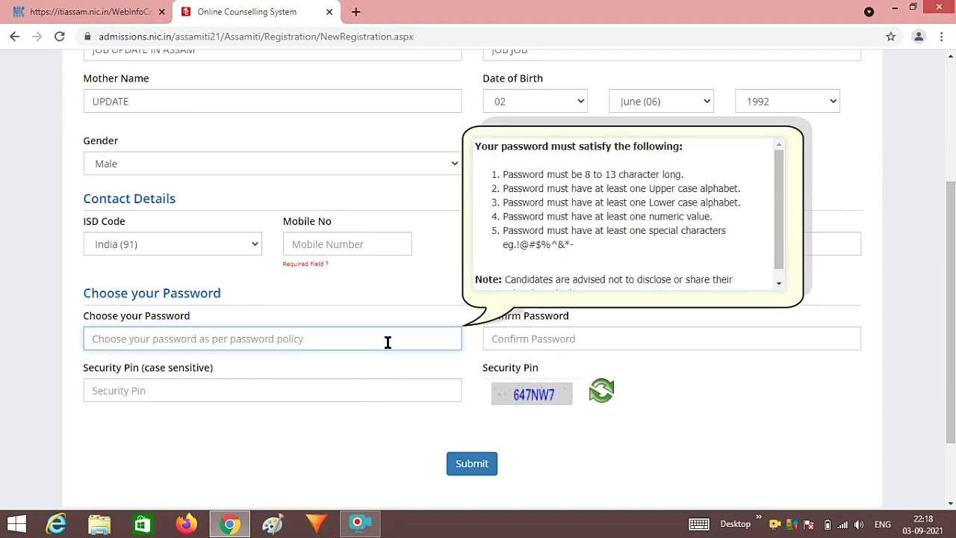
{"action": "type", "text": "J"}
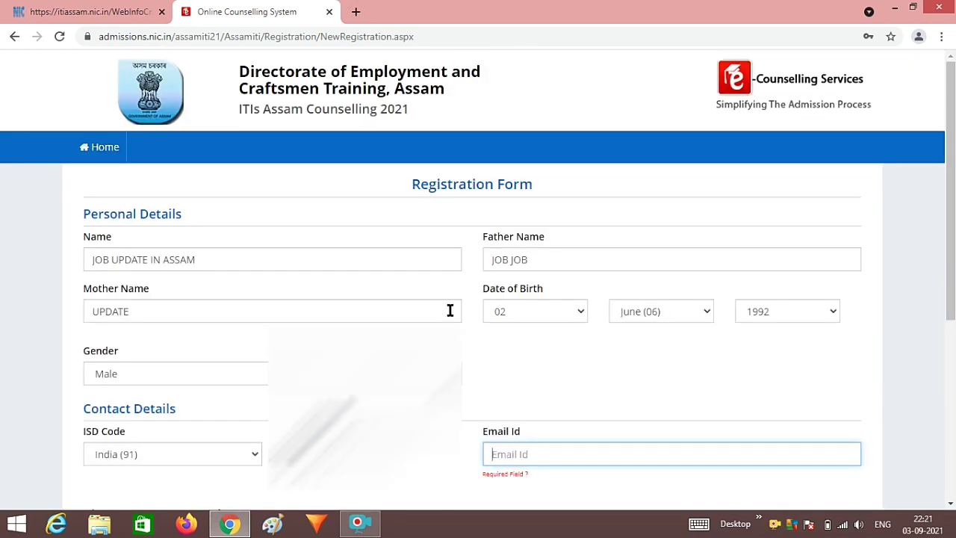
{"action": "scroll", "coordinate": [451, 310], "scroll_direction": "down", "scroll_amount": 1}
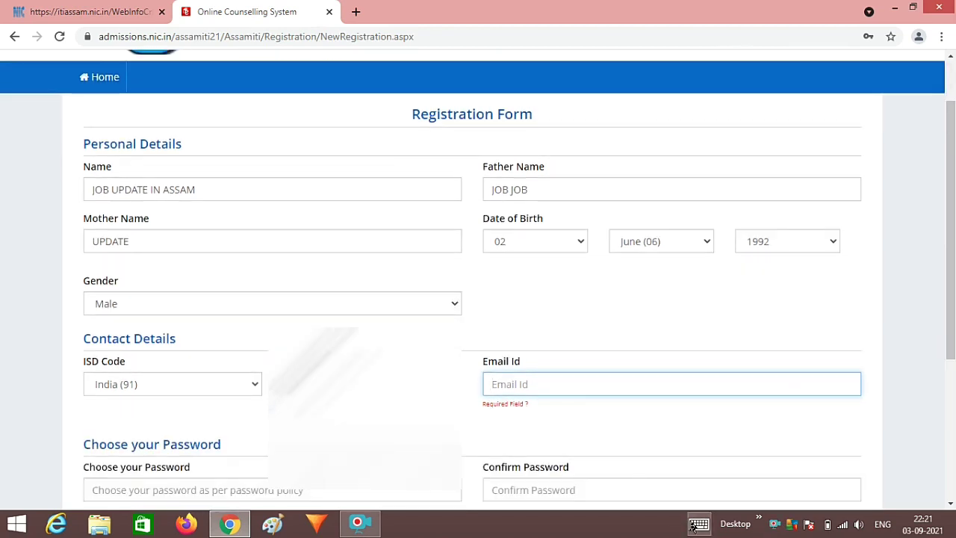
{"action": "right_click", "coordinate": [775, 526]}
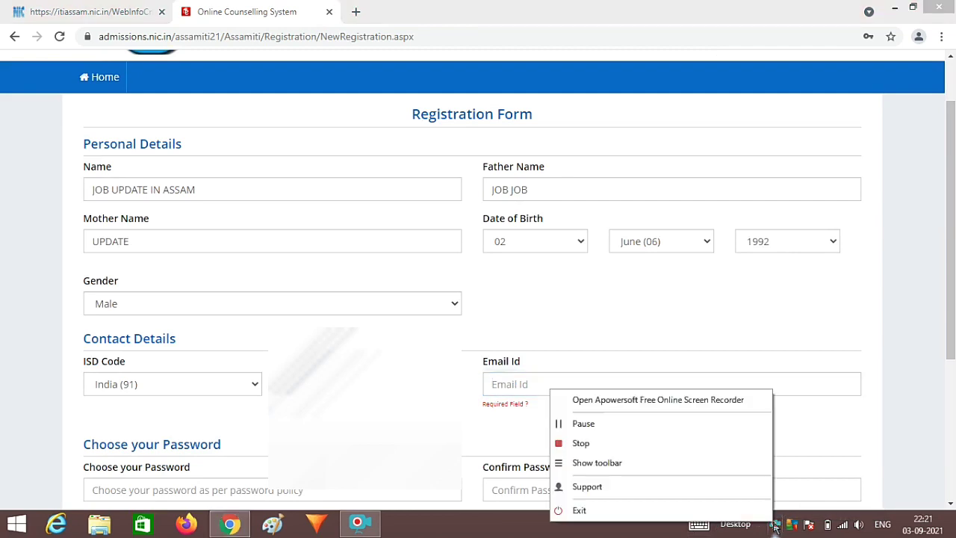
{"action": "left_click", "coordinate": [643, 423]}
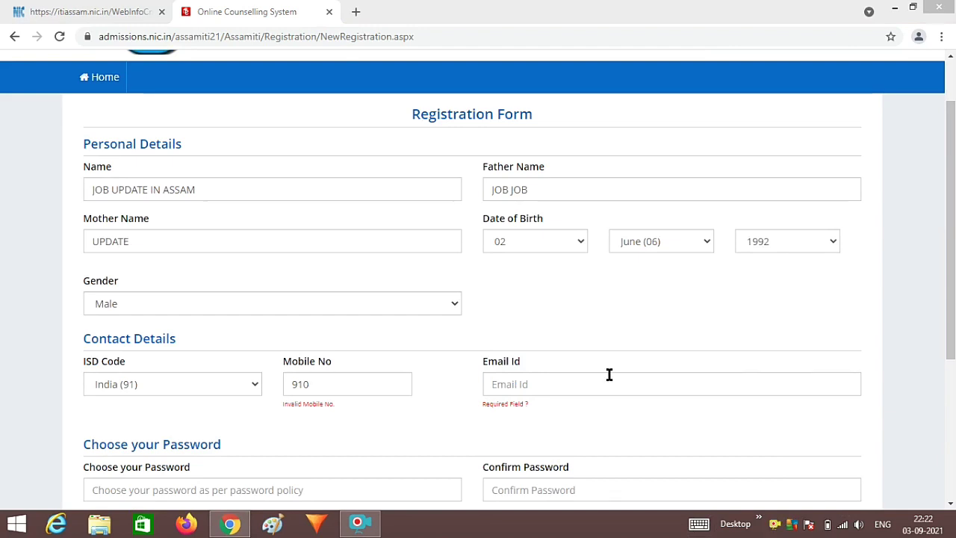
{"action": "left_click", "coordinate": [557, 384]}
{"action": "scroll", "coordinate": [556, 384], "scroll_direction": "down", "scroll_amount": 2}
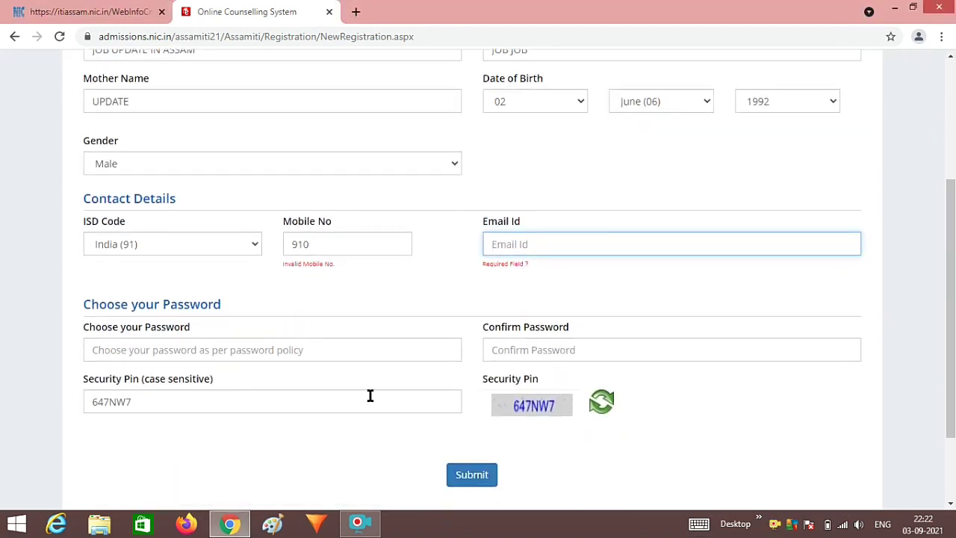
{"action": "left_click", "coordinate": [430, 349]}
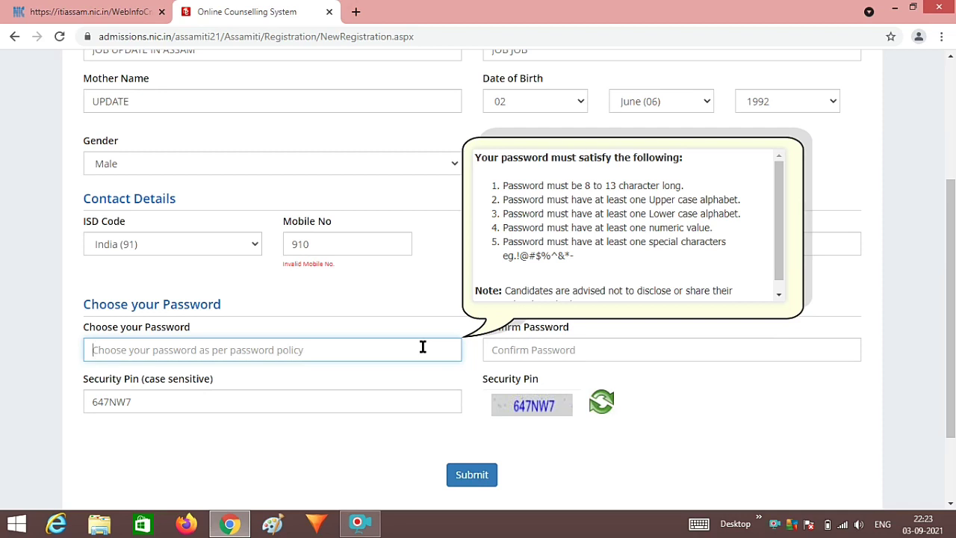
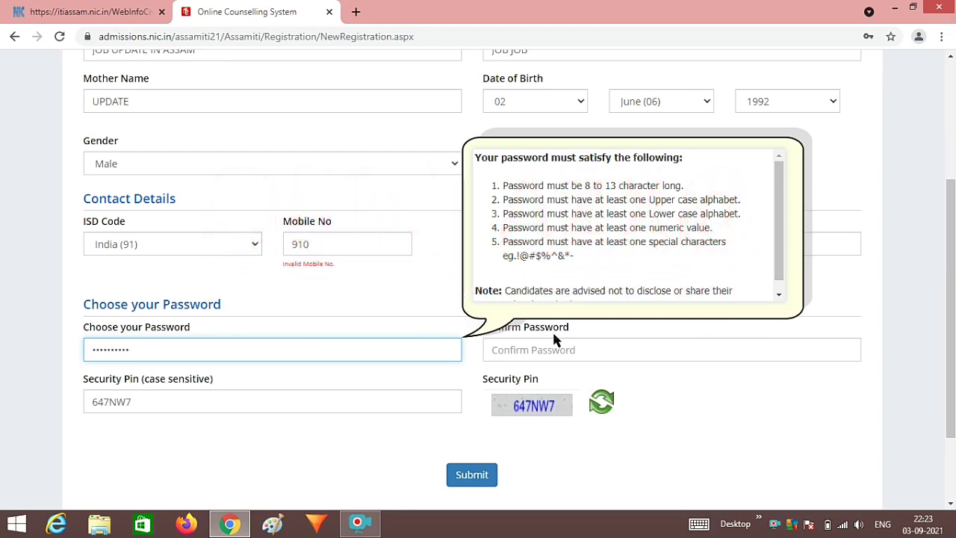
- Type the account password and re-enter it in Confirm Password
{"action": "left_click", "coordinate": [598, 343]}
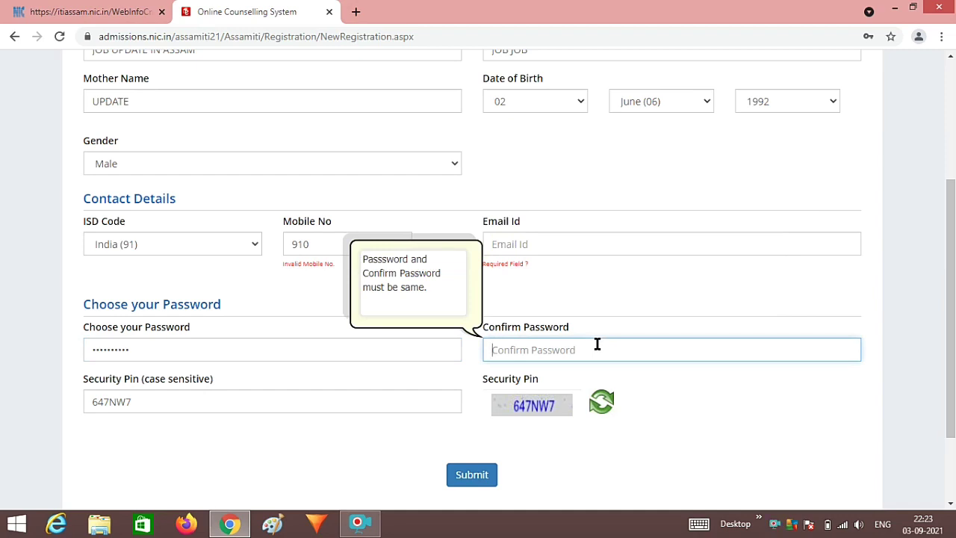
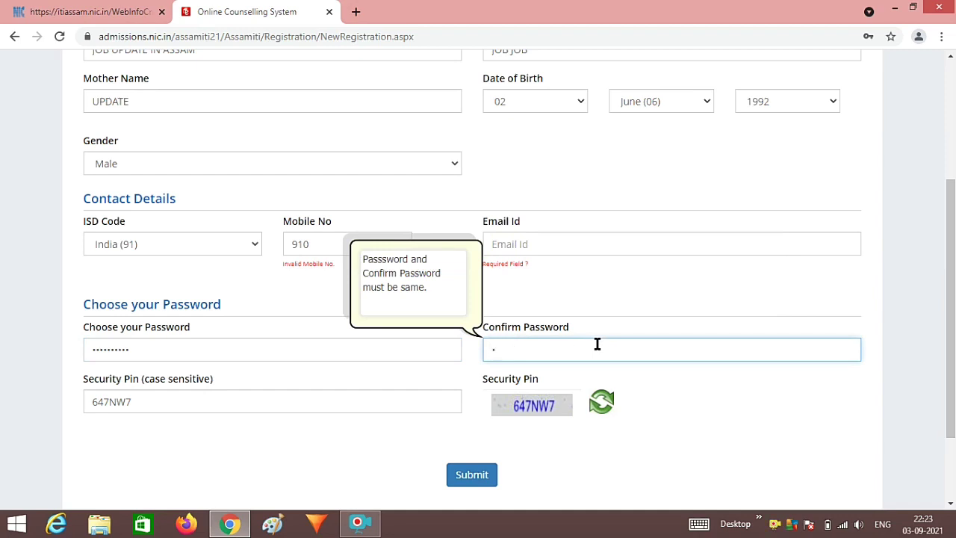
- Type a partial email address in Email Id, then erase it
{"action": "left_click", "coordinate": [575, 246]}
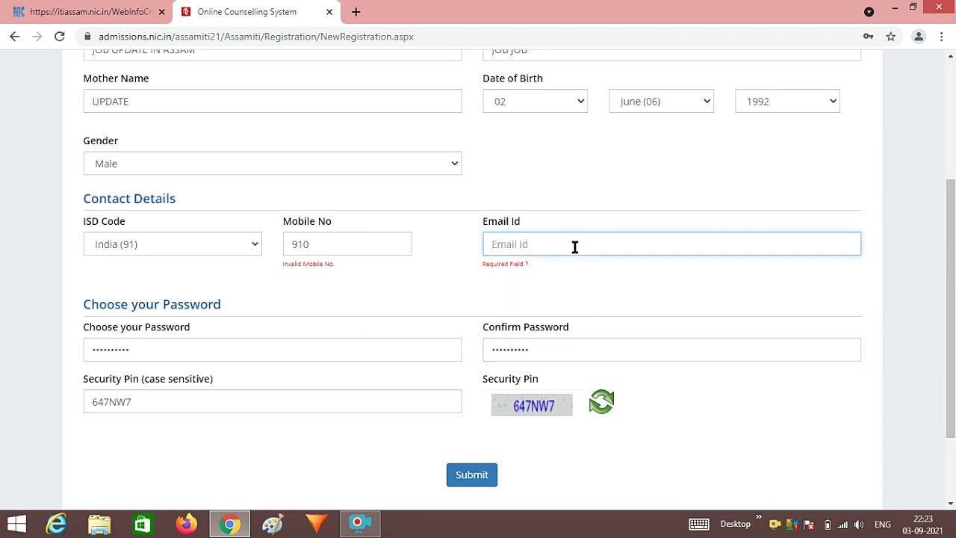
{"action": "type", "text": "aaaa@gma"}
{"action": "key", "text": "BackSpace"}
{"action": "key", "text": "BackSpace"}
{"action": "key", "text": "BackSpace"}
{"action": "key", "text": "BackSpace"}
{"action": "key", "text": "BackSpace"}
{"action": "key", "text": "BackSpace"}
{"action": "key", "text": "BackSpace"}
{"action": "key", "text": "BackSpace"}
{"action": "right_click", "coordinate": [777, 525]}
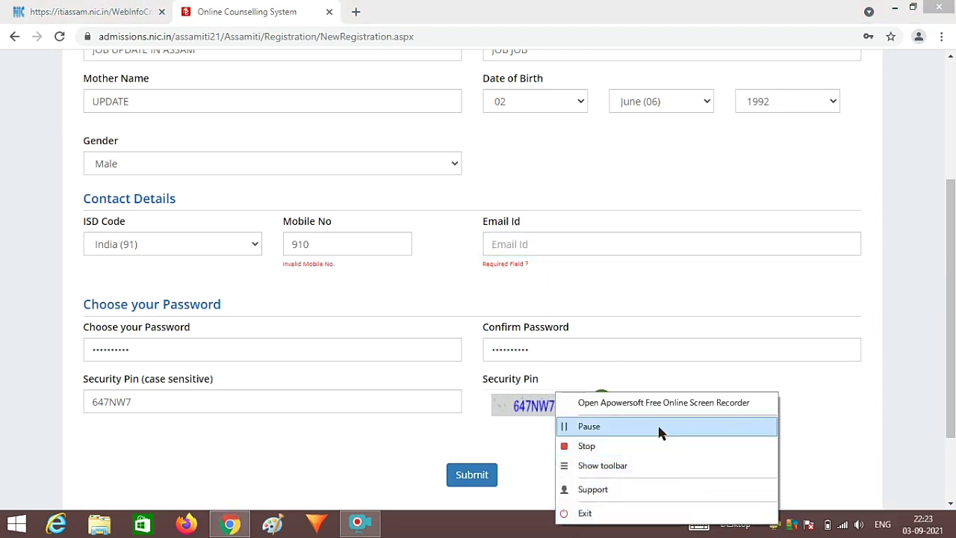
- Submit the registration, confirm with Yes, and Final Submit the reviewed details
{"action": "left_click", "coordinate": [657, 423]}
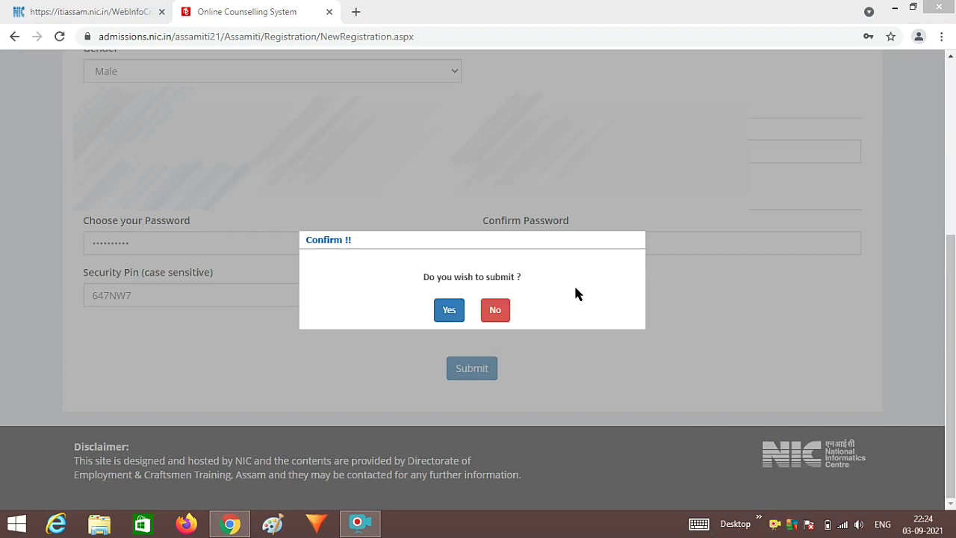
{"action": "left_click", "coordinate": [440, 312]}
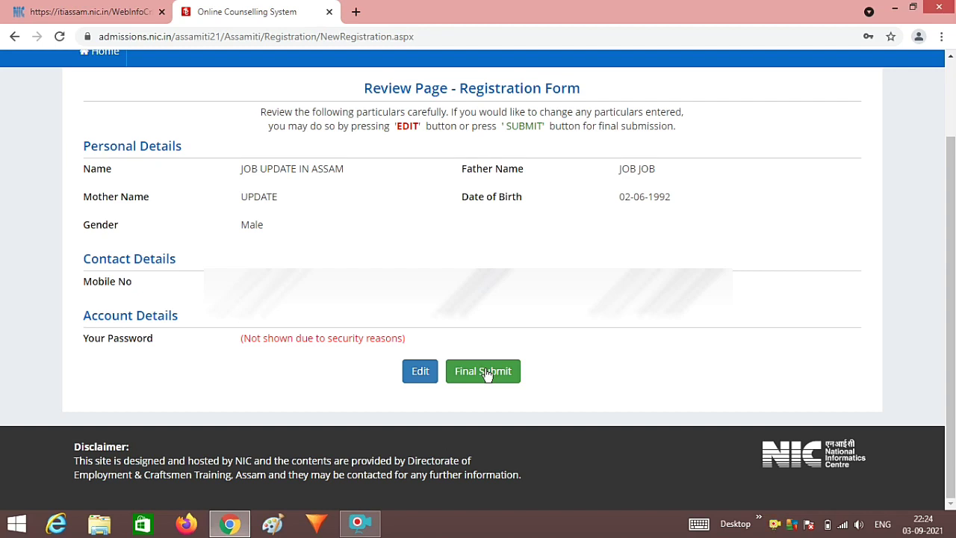
{"action": "left_click", "coordinate": [487, 375]}
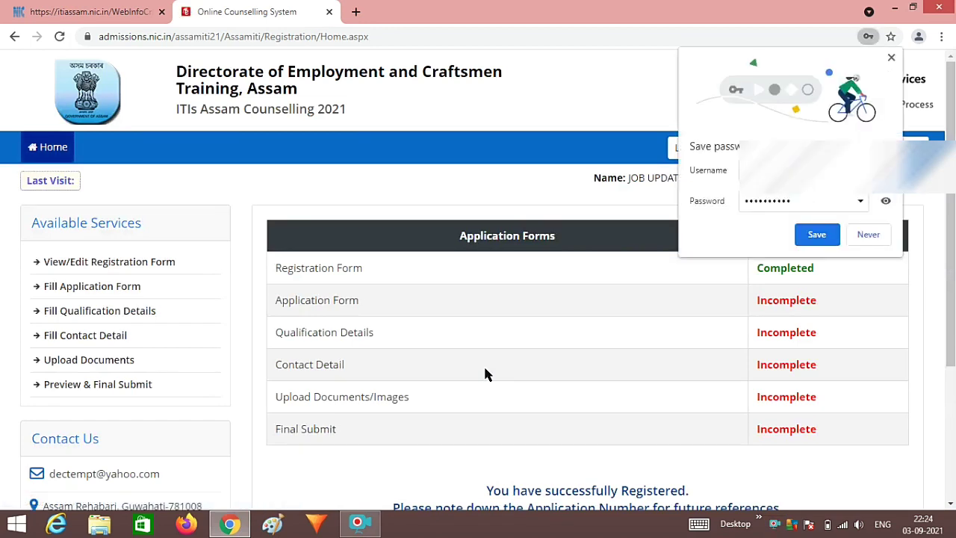
- Decline Chrome's password save and open the Fill Application Form page
{"action": "left_click", "coordinate": [867, 234]}
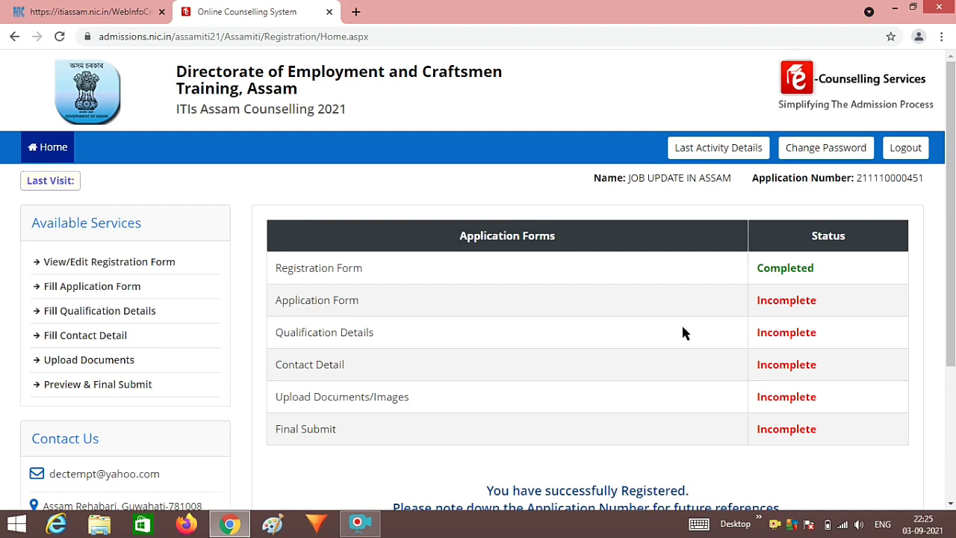
{"action": "scroll", "coordinate": [682, 333], "scroll_direction": "down", "scroll_amount": 2}
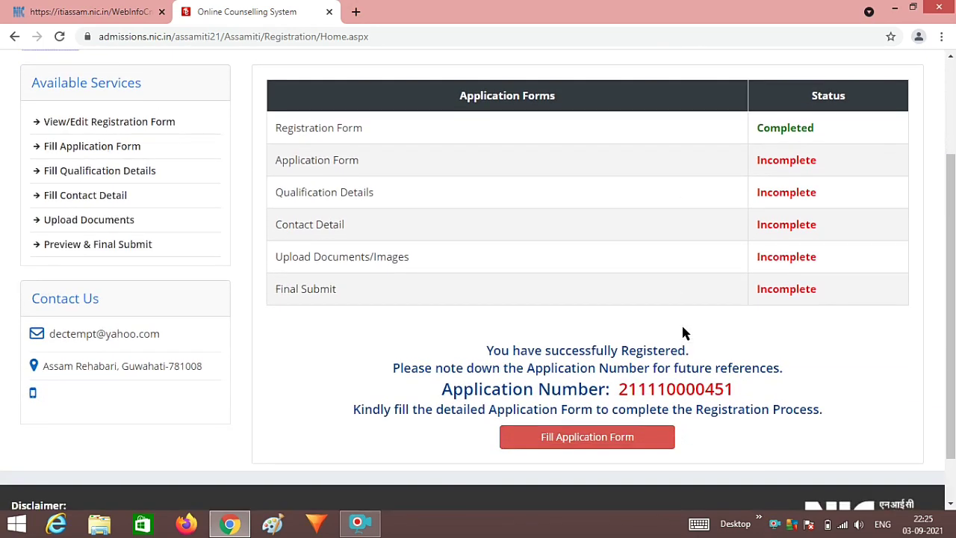
{"action": "scroll", "coordinate": [682, 332], "scroll_direction": "down", "scroll_amount": 1}
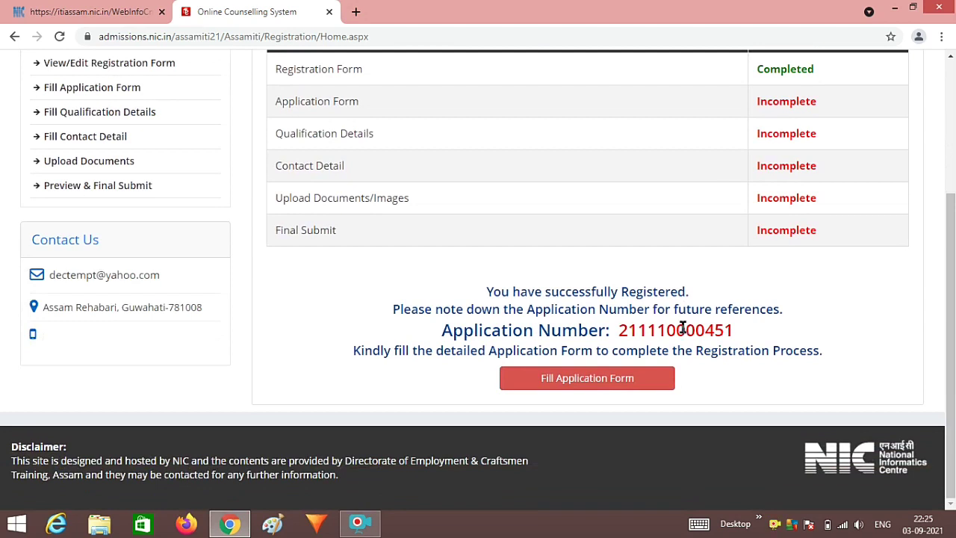
{"action": "left_click", "coordinate": [625, 381]}
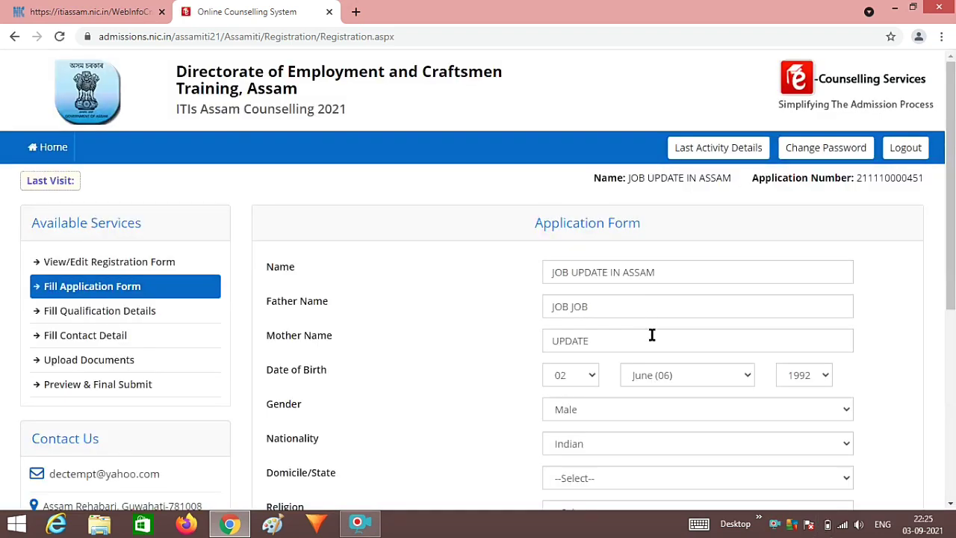
- Keep Indian as nationality, set the domicile state to ASSAM and religion to HINDUISM
{"action": "scroll", "coordinate": [654, 338], "scroll_direction": "down", "scroll_amount": 1}
{"action": "scroll", "coordinate": [654, 338], "scroll_direction": "down", "scroll_amount": 2}
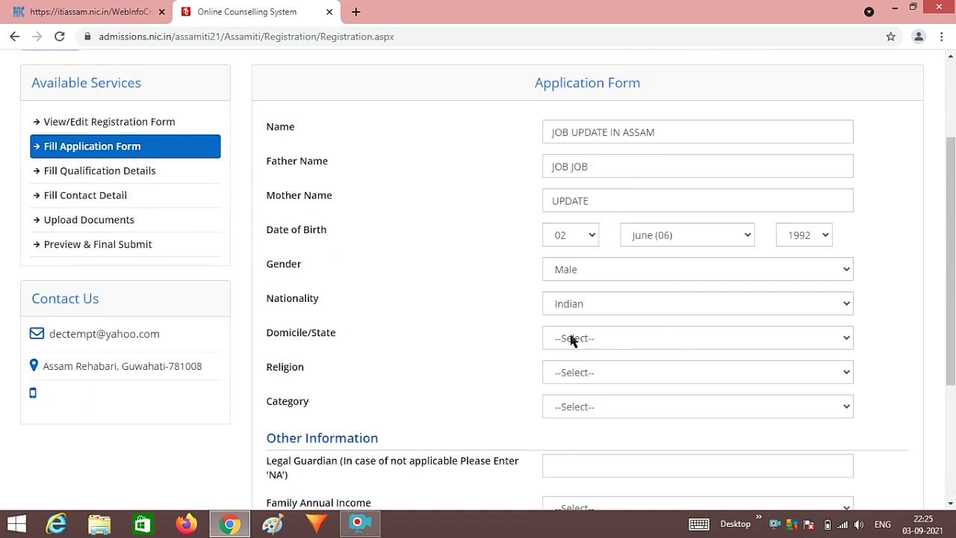
{"action": "left_click", "coordinate": [589, 303]}
{"action": "left_click", "coordinate": [588, 303]}
{"action": "left_click", "coordinate": [588, 340]}
{"action": "left_click", "coordinate": [581, 371]}
{"action": "left_click", "coordinate": [617, 371]}
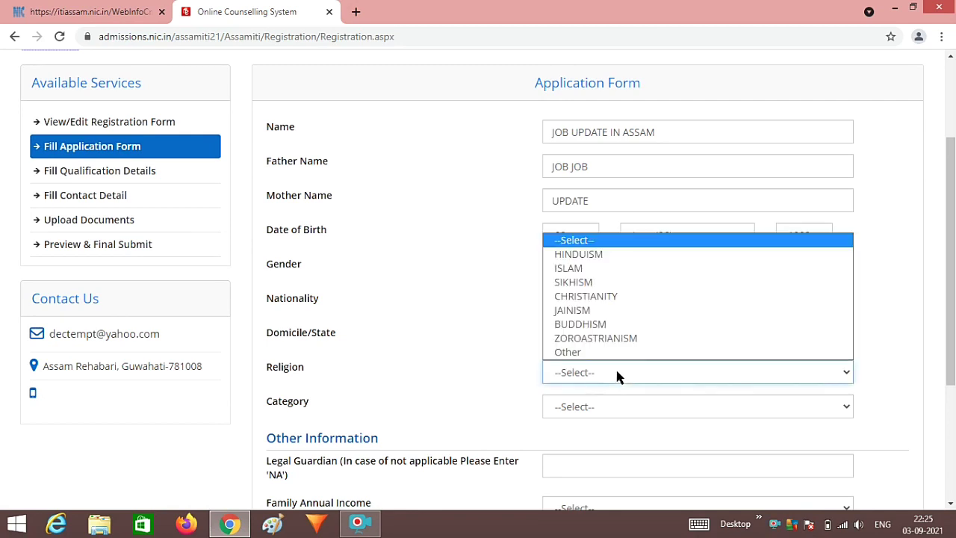
{"action": "left_click", "coordinate": [618, 256]}
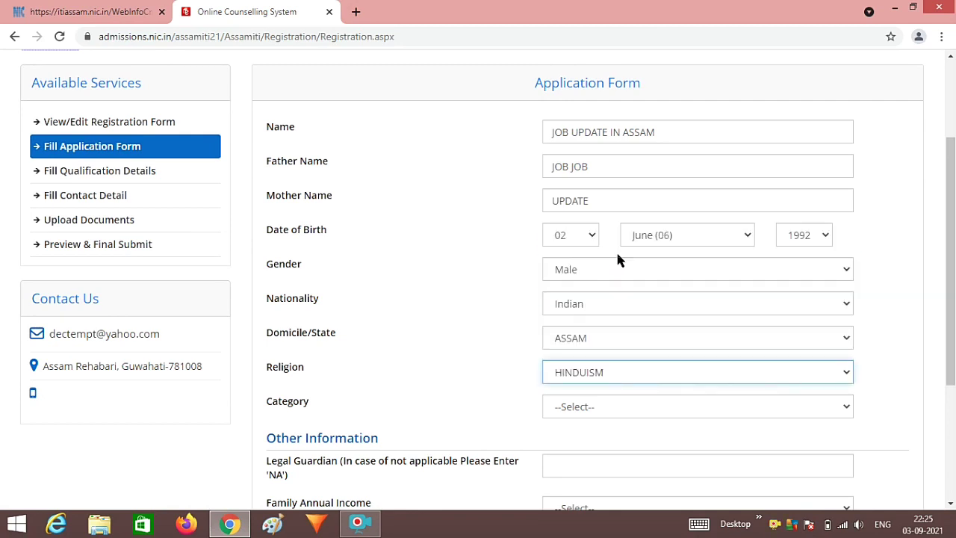
- Choose Other Backward Class (OBC)/MOBC as the category and Not Applicable as the sub category
{"action": "left_click", "coordinate": [587, 409]}
{"action": "scroll", "coordinate": [587, 416], "scroll_direction": "down", "scroll_amount": 1}
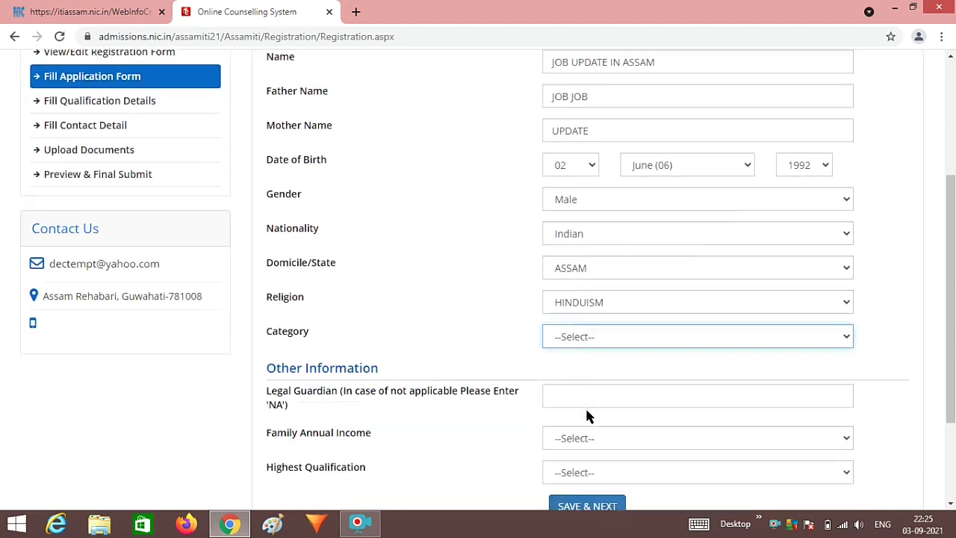
{"action": "left_click", "coordinate": [636, 337]}
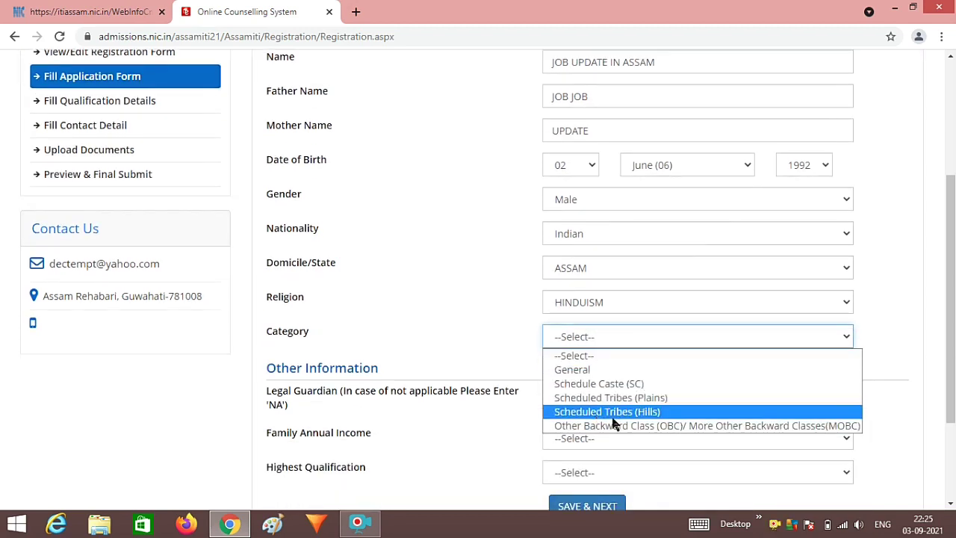
{"action": "left_click", "coordinate": [696, 425]}
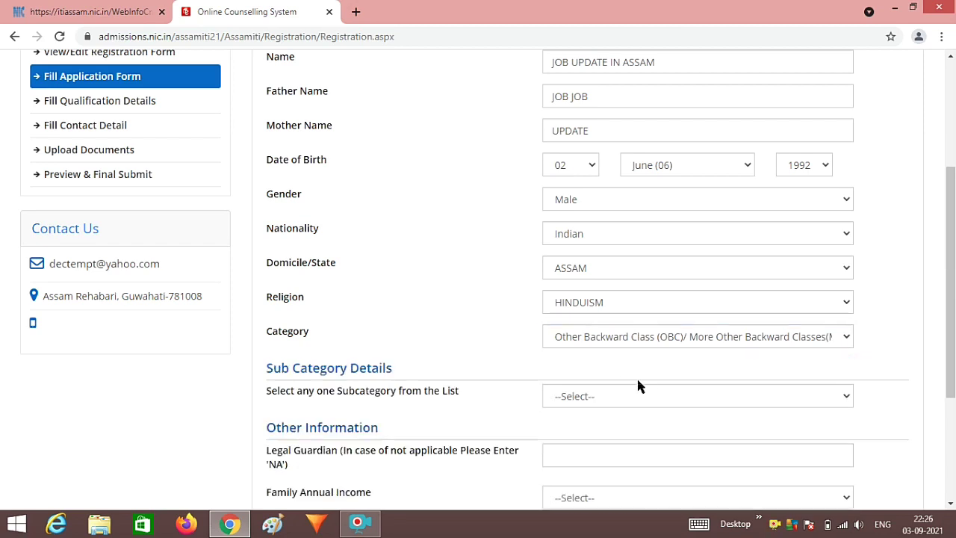
{"action": "scroll", "coordinate": [648, 386], "scroll_direction": "down", "scroll_amount": 1}
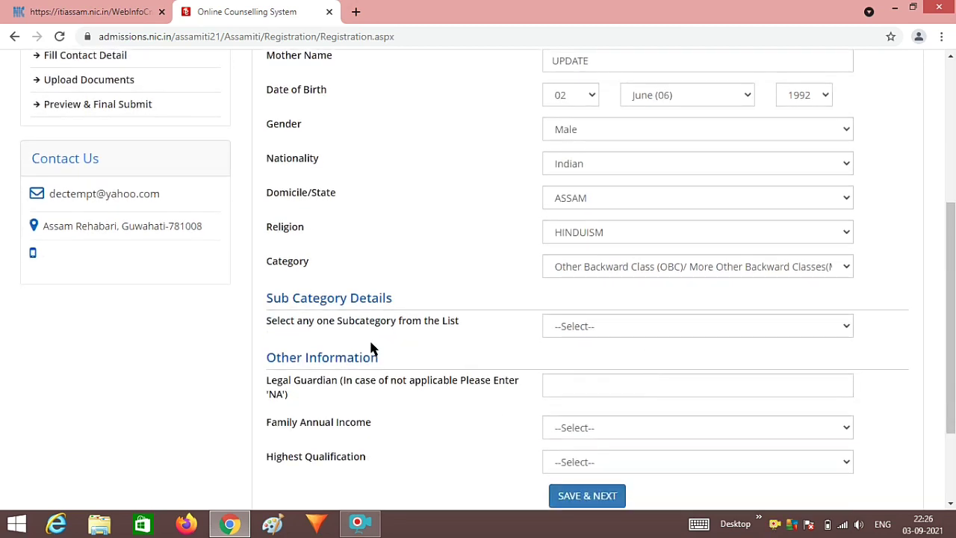
{"action": "left_click", "coordinate": [580, 333]}
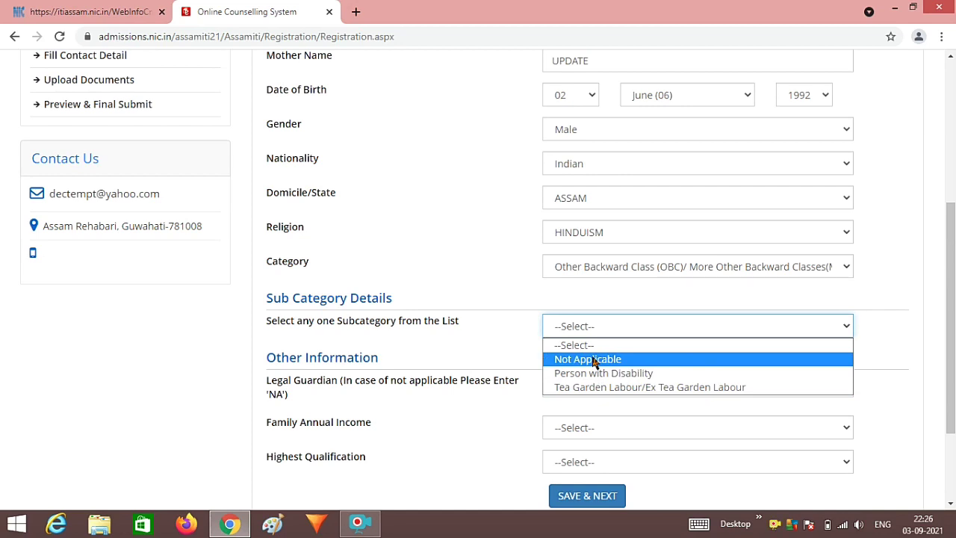
{"action": "left_click", "coordinate": [593, 359]}
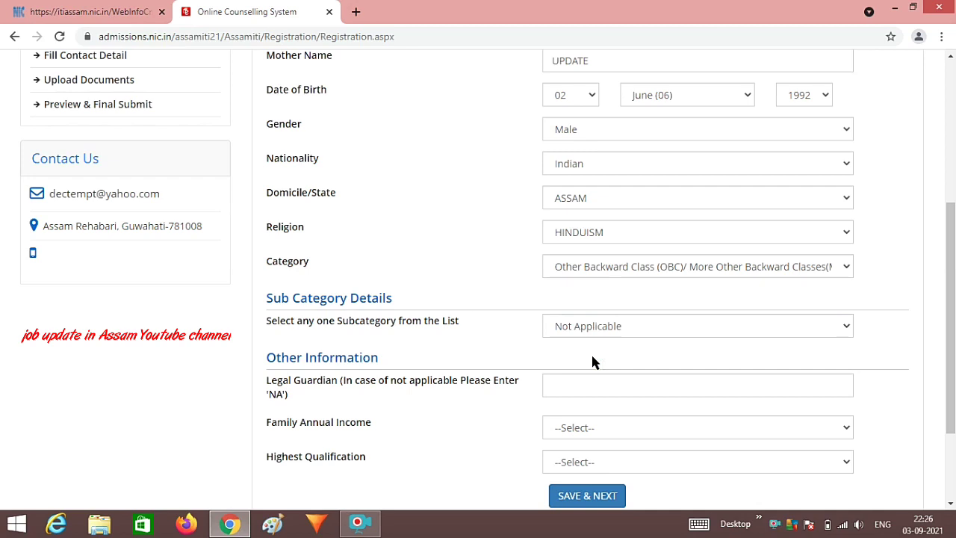
- Set family annual income to Upto 2.5 lakhs and highest qualification to Graduate and Above
{"action": "scroll", "coordinate": [592, 361], "scroll_direction": "down", "scroll_amount": 1}
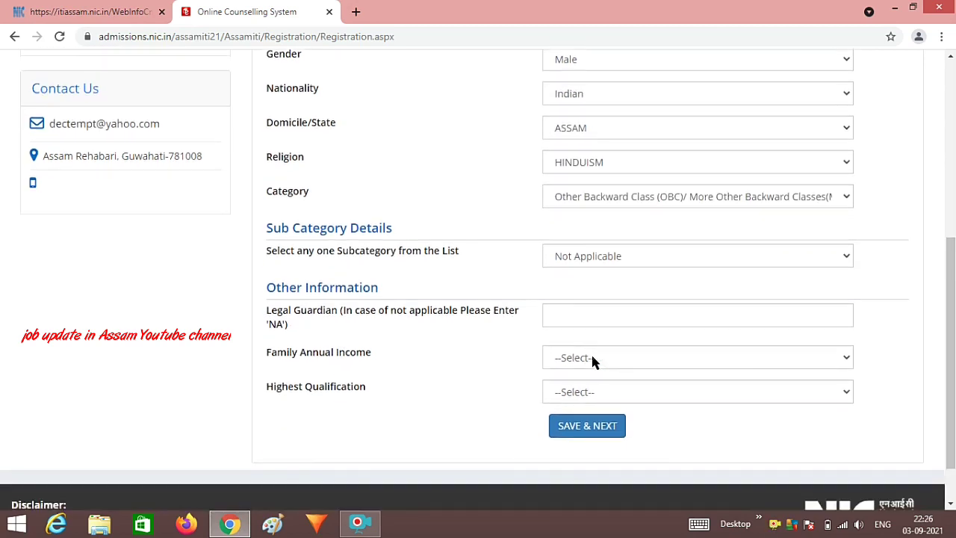
{"action": "left_click", "coordinate": [592, 360]}
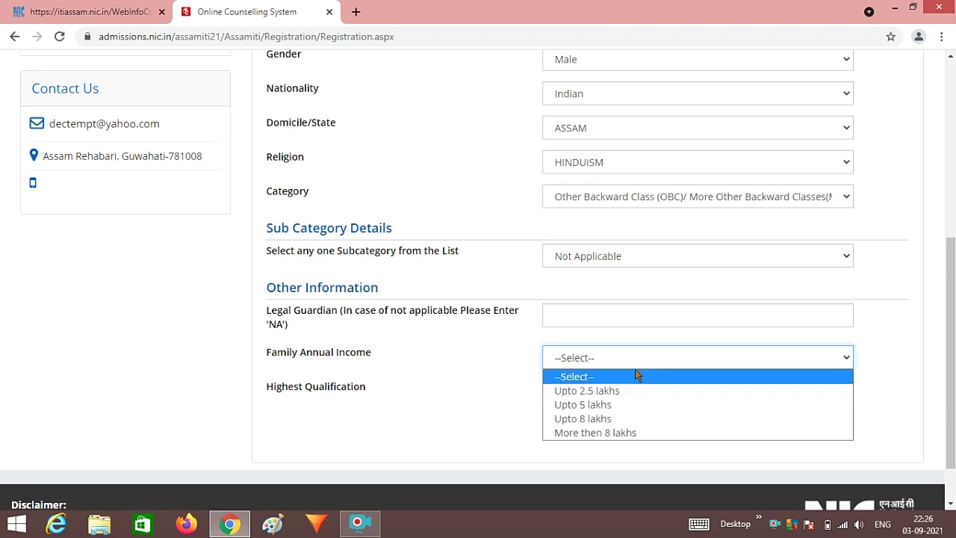
{"action": "left_click", "coordinate": [637, 357]}
{"action": "left_click", "coordinate": [638, 356]}
{"action": "left_click", "coordinate": [637, 359]}
{"action": "left_click", "coordinate": [637, 358]}
{"action": "left_click", "coordinate": [601, 391]}
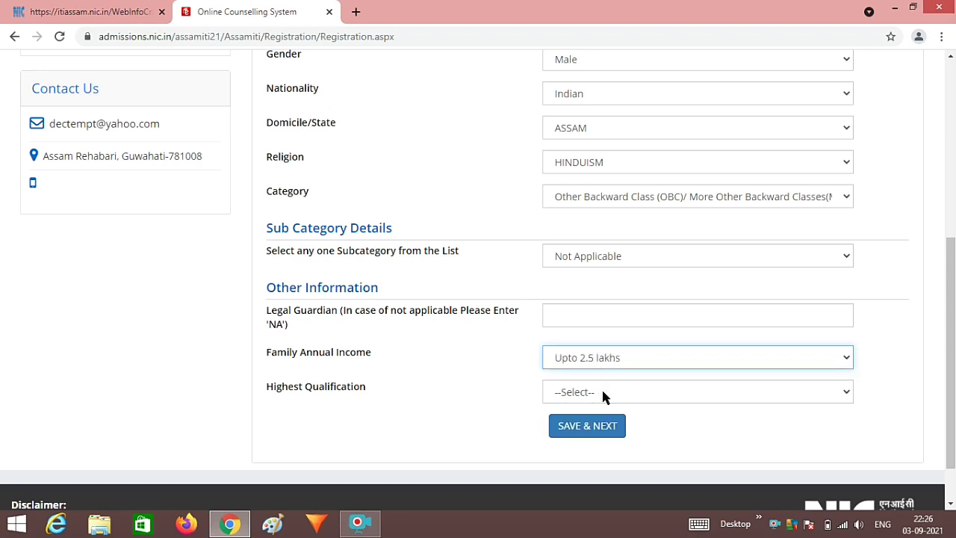
{"action": "left_click", "coordinate": [603, 392]}
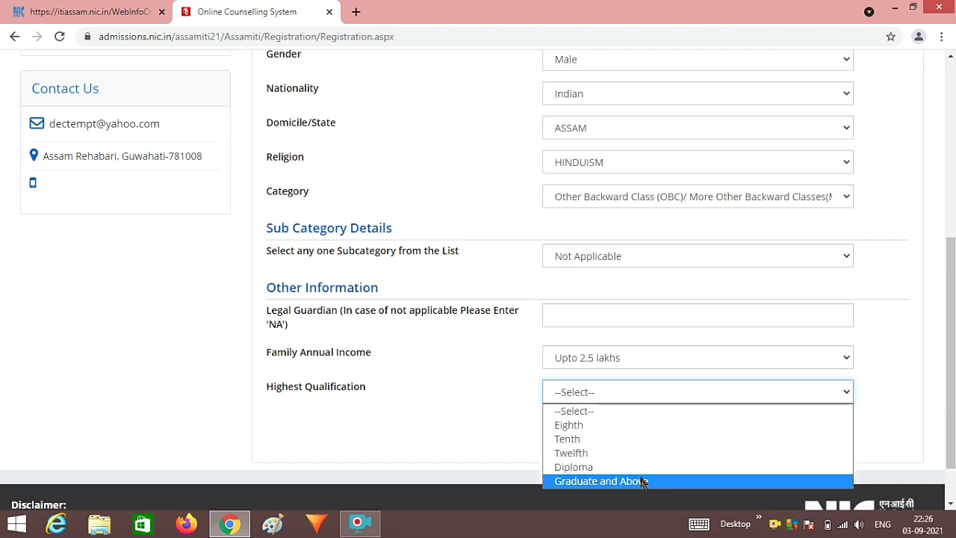
{"action": "left_click", "coordinate": [643, 481]}
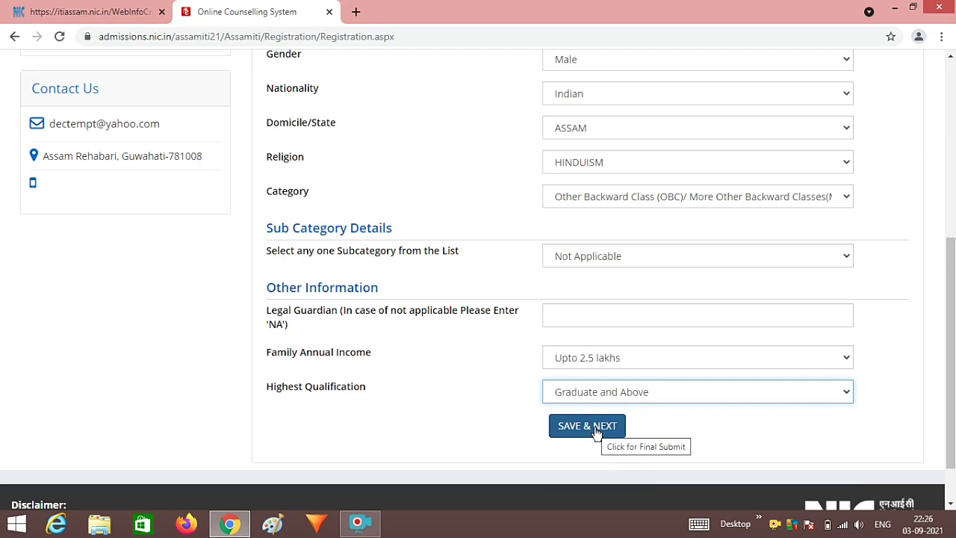
- Submit the application form with SAVE & NEXT to bring up the save confirmation
{"action": "left_click", "coordinate": [587, 426]}
{"action": "scroll", "coordinate": [595, 433], "scroll_direction": "up", "scroll_amount": 2}
{"action": "scroll", "coordinate": [595, 433], "scroll_direction": "down", "scroll_amount": 4}
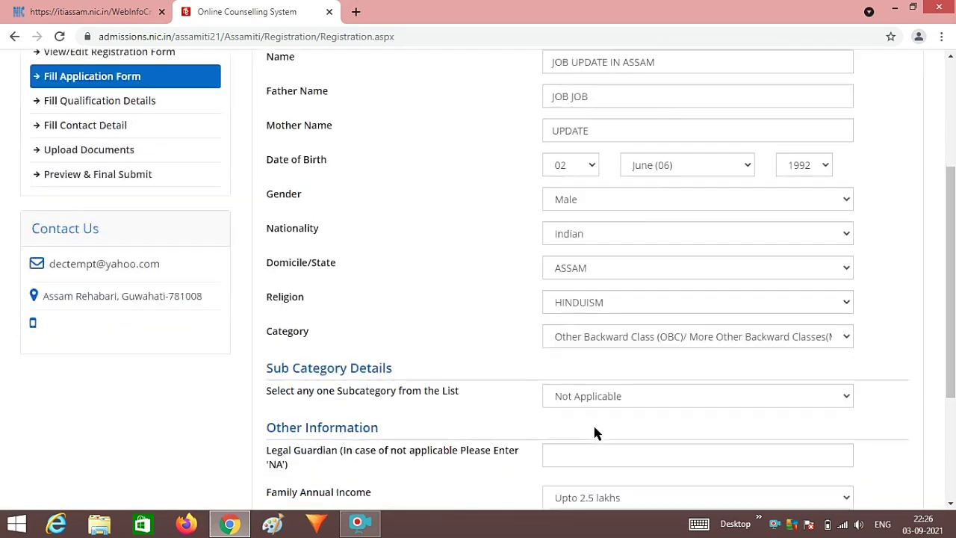
{"action": "left_click", "coordinate": [596, 429]}
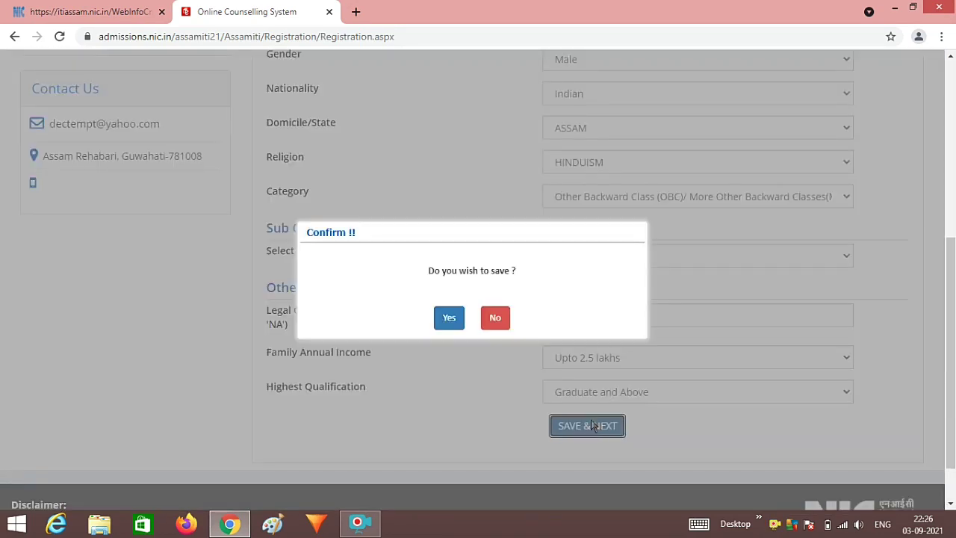
- Enter NA as the Legal Guardian, then save the application form and confirm it
{"action": "left_click", "coordinate": [449, 321]}
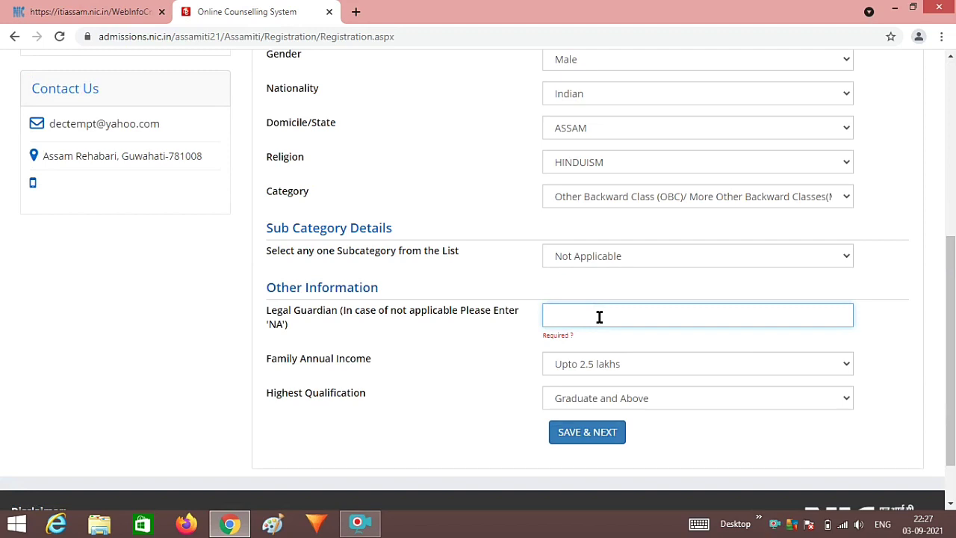
{"action": "type", "text": "NA"}
{"action": "left_click", "coordinate": [586, 435]}
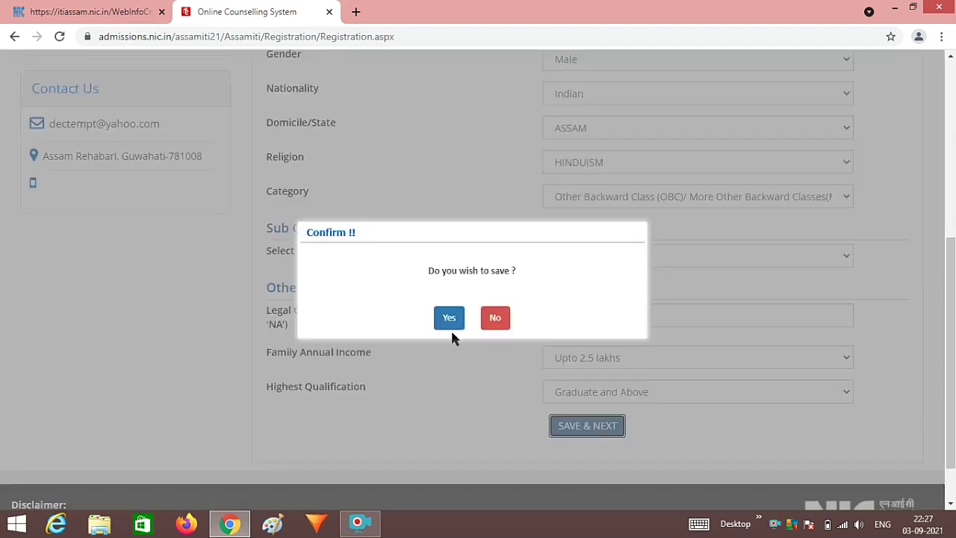
{"action": "left_click", "coordinate": [450, 321]}
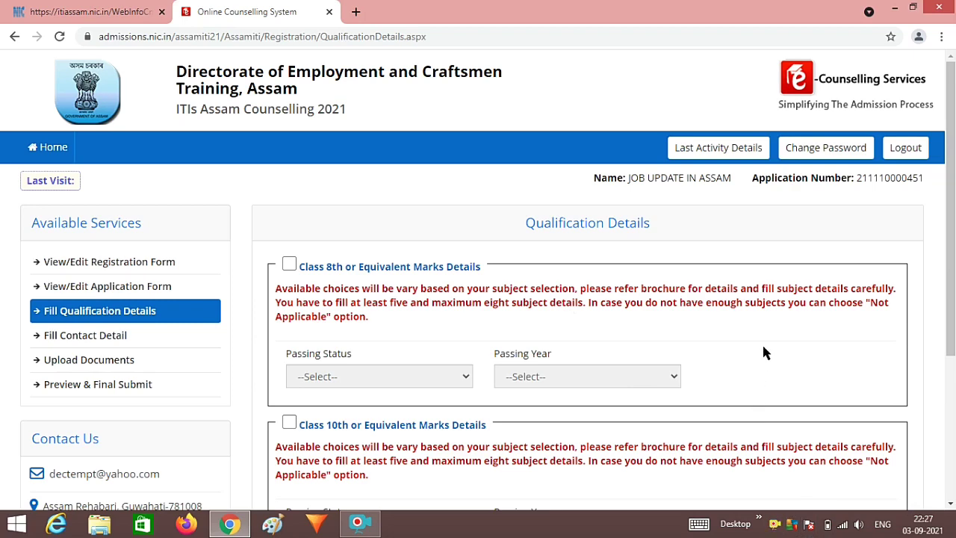
- Enable Class 10th marks details with Passing Status Passed and Passing Year 2014
{"action": "scroll", "coordinate": [763, 351], "scroll_direction": "down", "scroll_amount": 3}
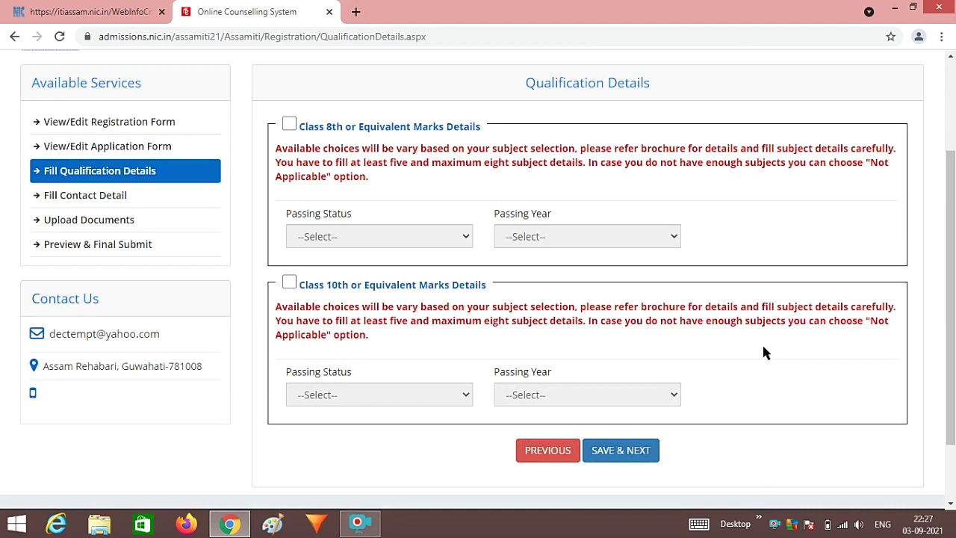
{"action": "left_click", "coordinate": [289, 282]}
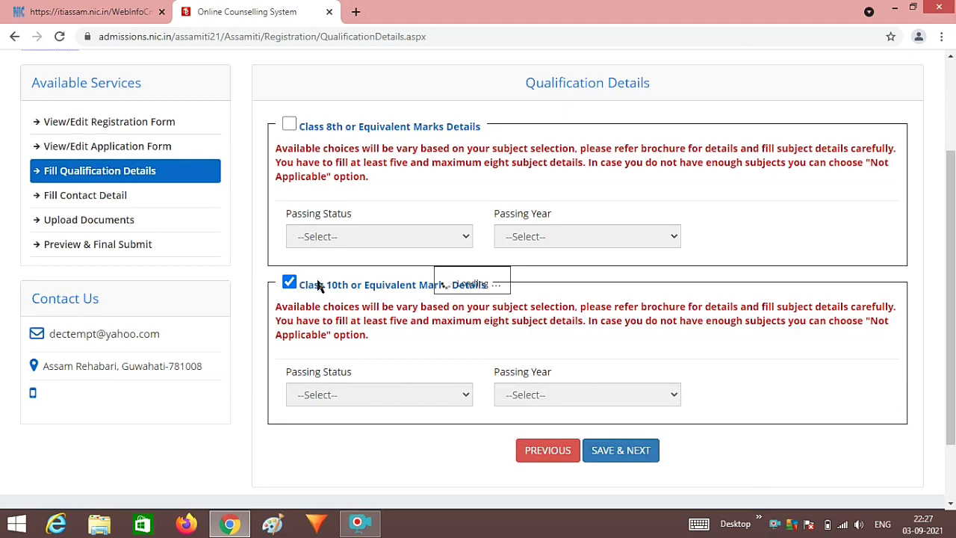
{"action": "scroll", "coordinate": [593, 348], "scroll_direction": "down", "scroll_amount": 2}
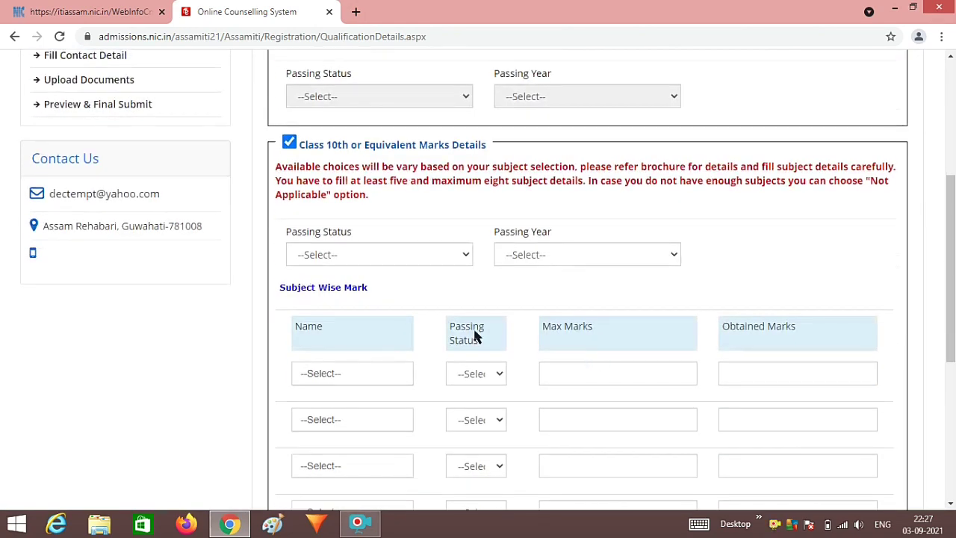
{"action": "left_click", "coordinate": [400, 256]}
{"action": "left_click", "coordinate": [377, 286]}
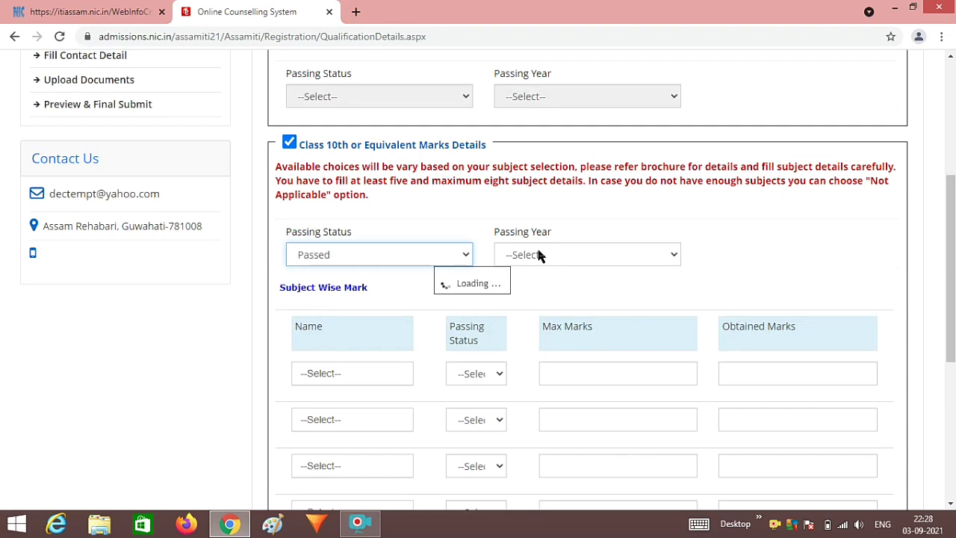
{"action": "left_click", "coordinate": [539, 254]}
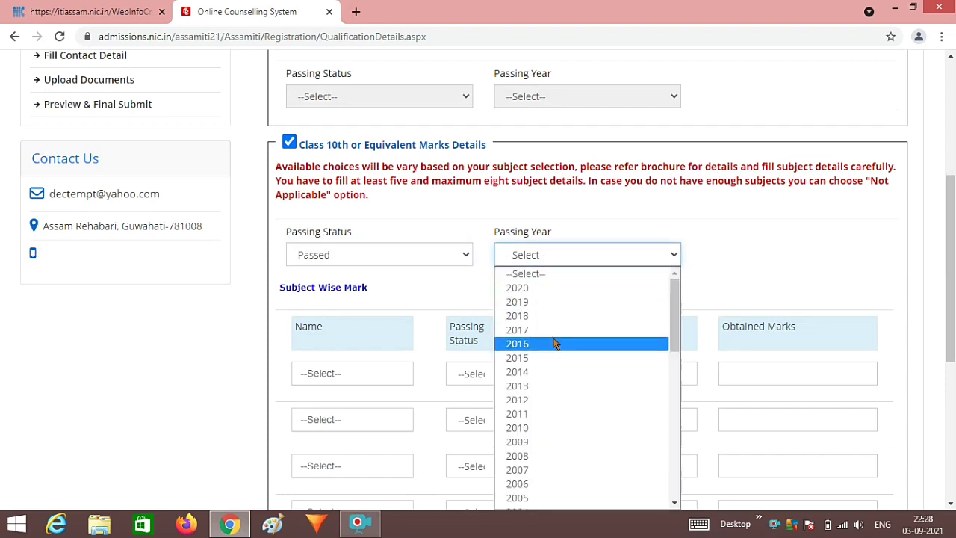
{"action": "scroll", "coordinate": [555, 347], "scroll_direction": "down", "scroll_amount": 2}
{"action": "scroll", "coordinate": [553, 346], "scroll_direction": "up", "scroll_amount": 2}
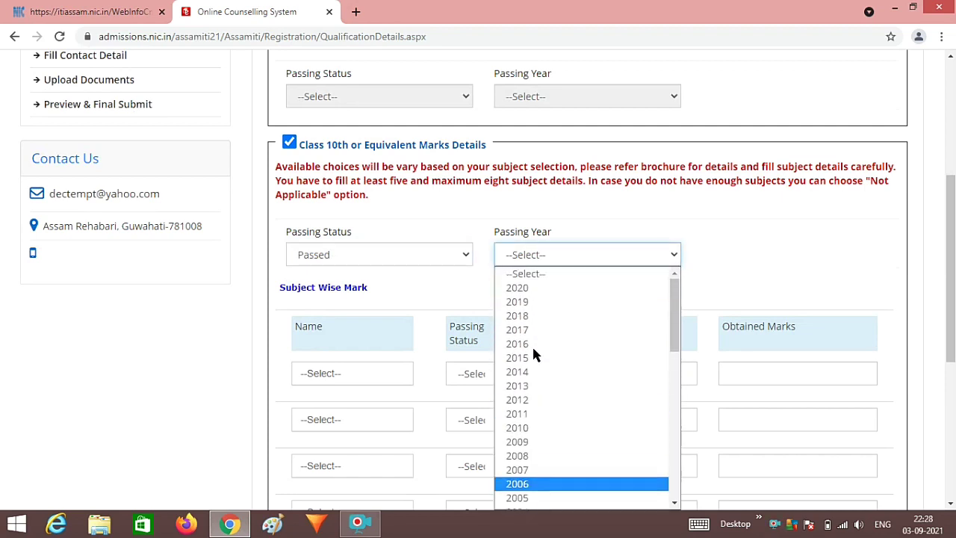
{"action": "left_click", "coordinate": [586, 288]}
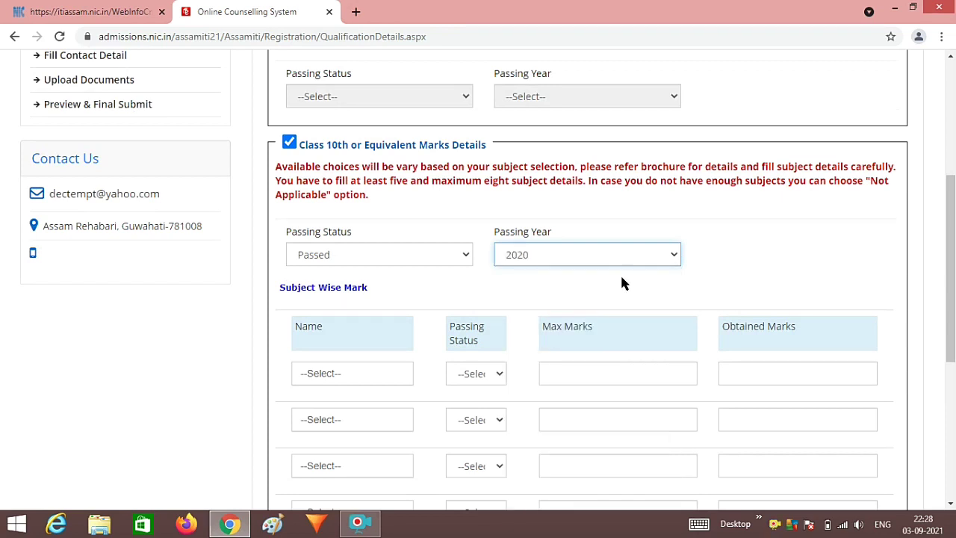
{"action": "left_click", "coordinate": [611, 253]}
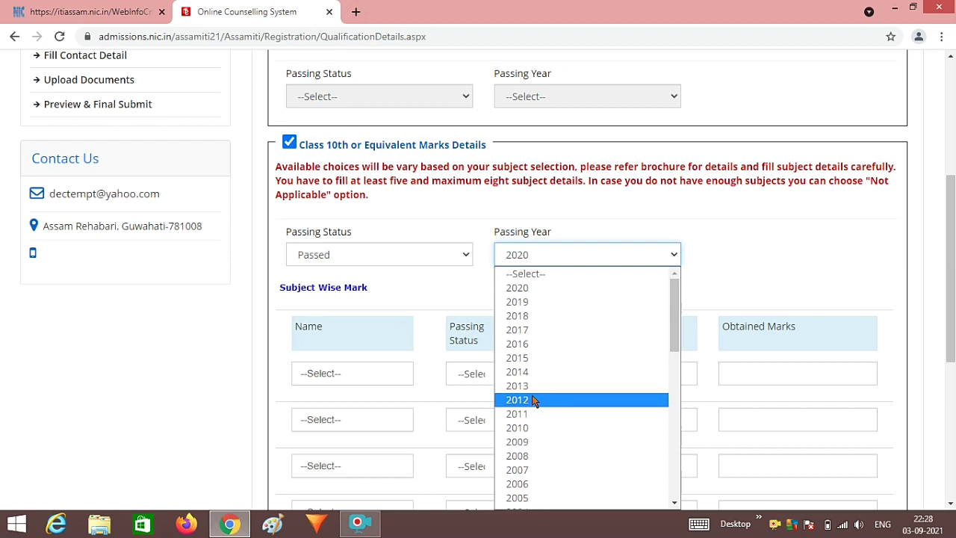
{"action": "left_click", "coordinate": [536, 371]}
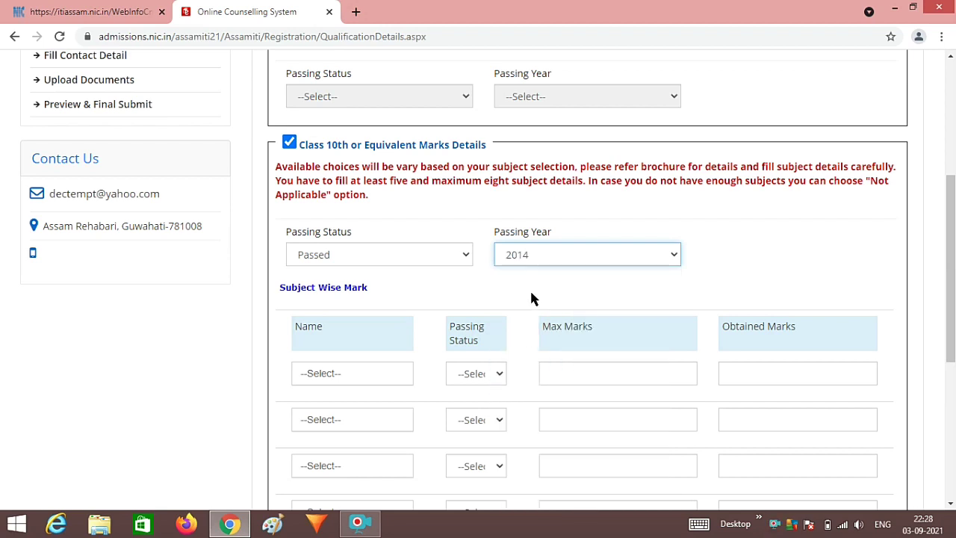
{"action": "scroll", "coordinate": [523, 297], "scroll_direction": "down", "scroll_amount": 1}
- Set the first subject row to Mathematics, marked as Passed
{"action": "left_click", "coordinate": [381, 306]}
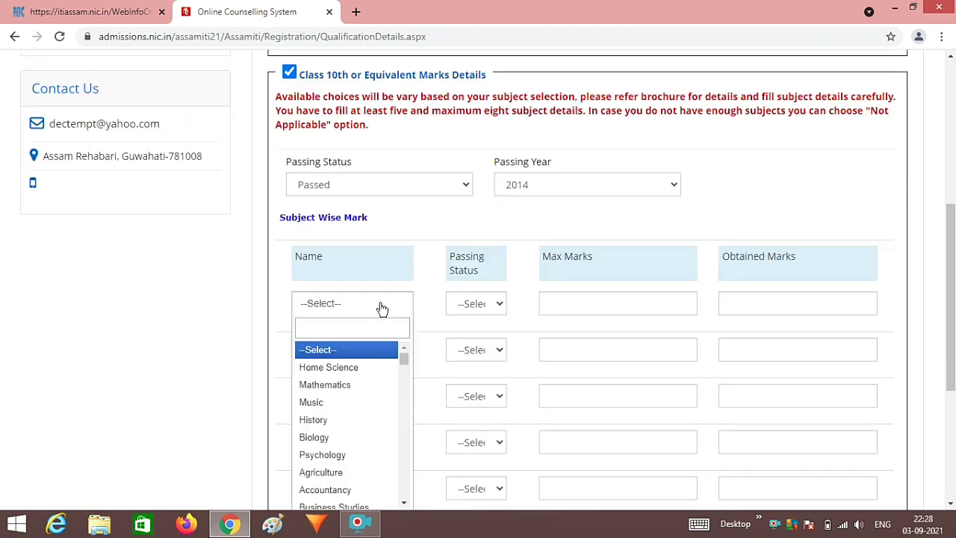
{"action": "left_click", "coordinate": [342, 384]}
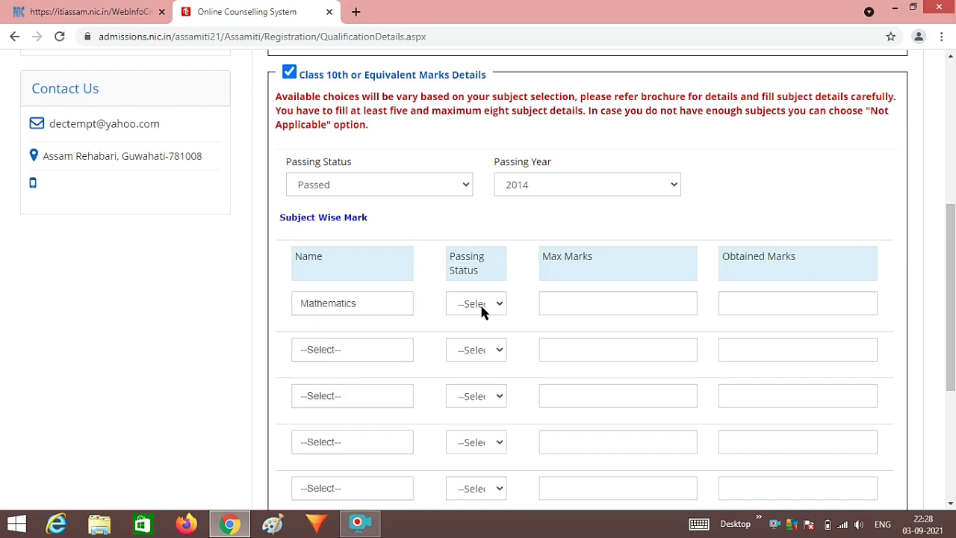
{"action": "left_click", "coordinate": [482, 305]}
{"action": "left_click", "coordinate": [479, 336]}
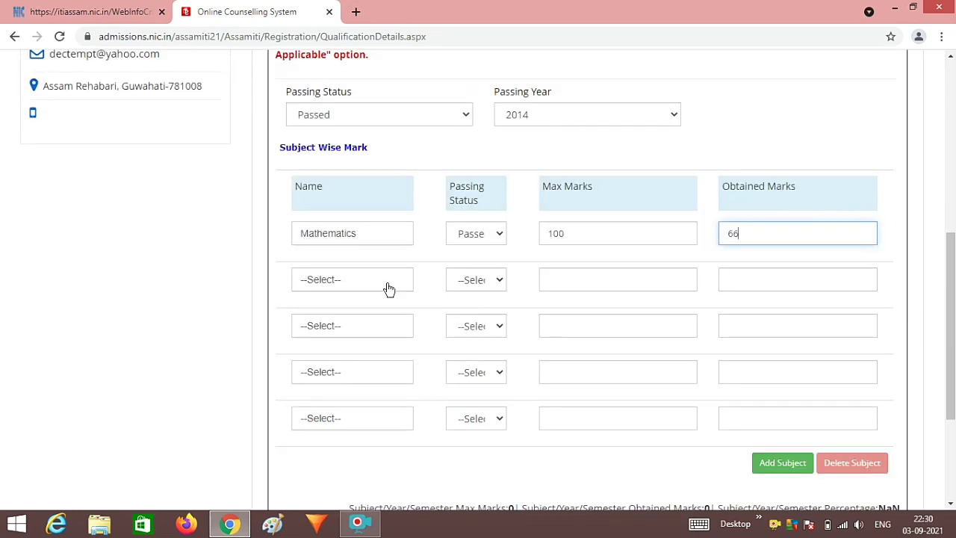
- Set the second row to History, Passed, with Max Marks 100 and Obtained 55
{"action": "left_click", "coordinate": [386, 287]}
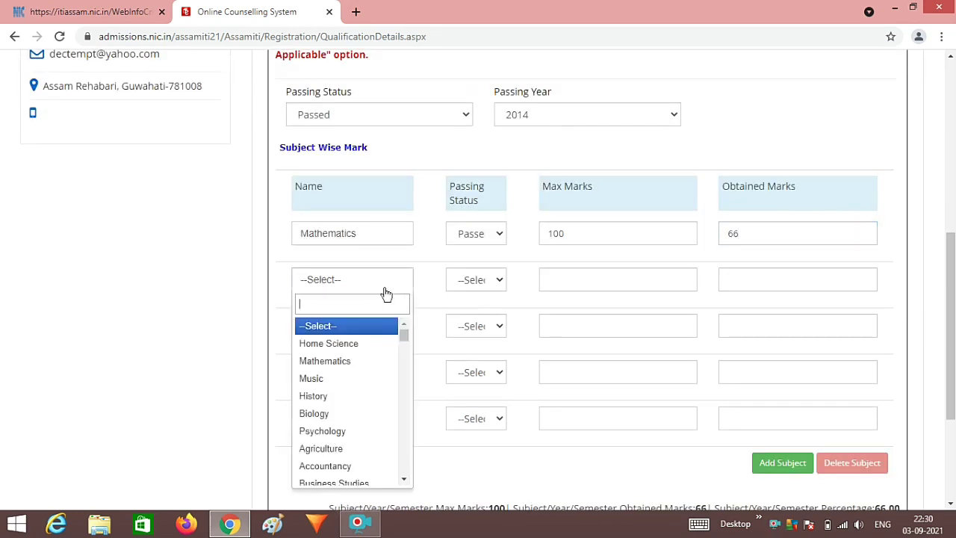
{"action": "left_click", "coordinate": [331, 396]}
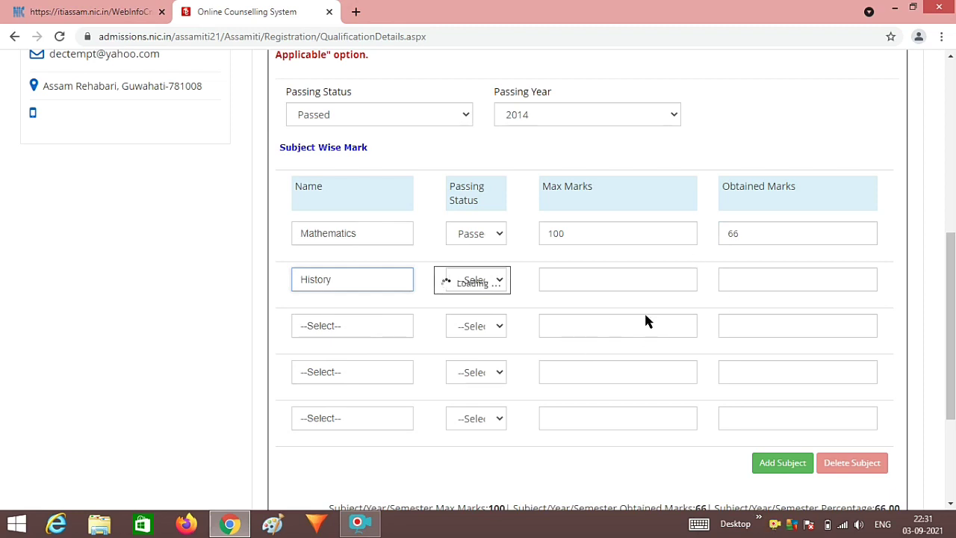
{"action": "left_click", "coordinate": [469, 282]}
{"action": "left_click", "coordinate": [478, 313]}
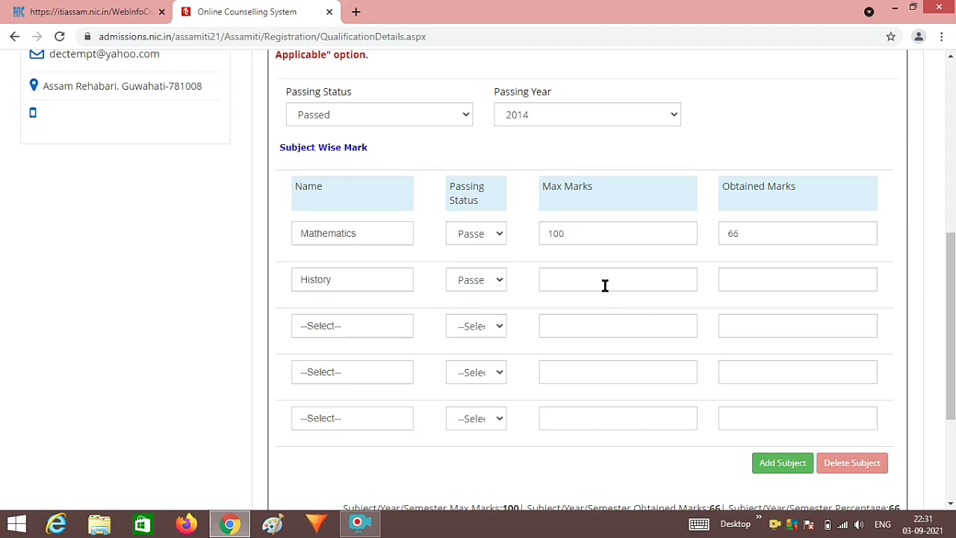
{"action": "left_click", "coordinate": [604, 285]}
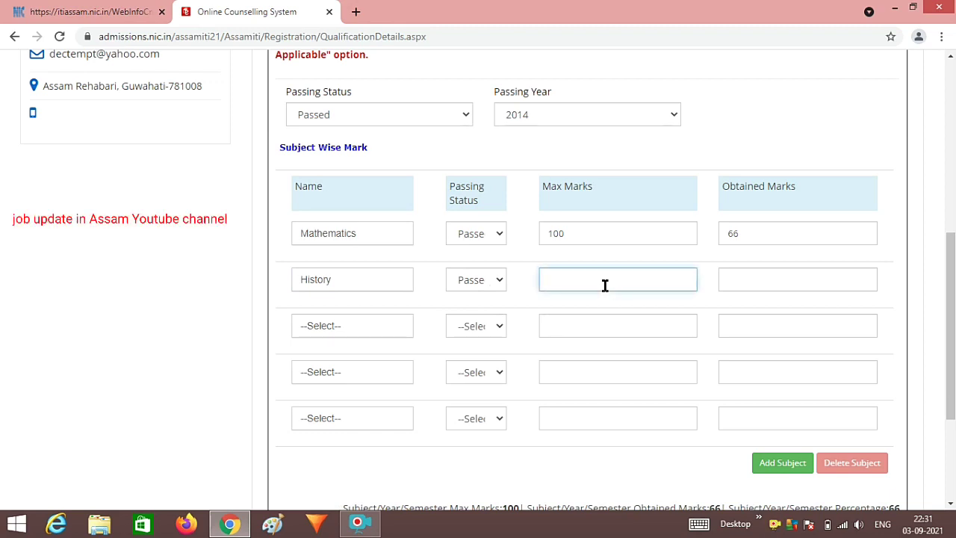
{"action": "type", "text": "100"}
{"action": "left_click", "coordinate": [770, 284]}
{"action": "type", "text": "55"}
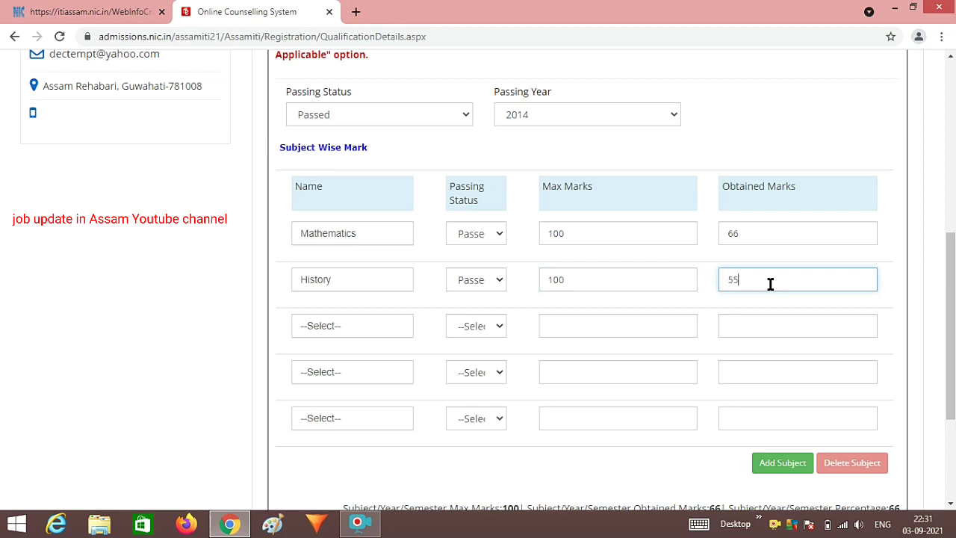
{"action": "right_click", "coordinate": [776, 524]}
- Save the qualification marks (346/500, 69.20%) and confirm to reach Contact Details
{"action": "left_click", "coordinate": [640, 426]}
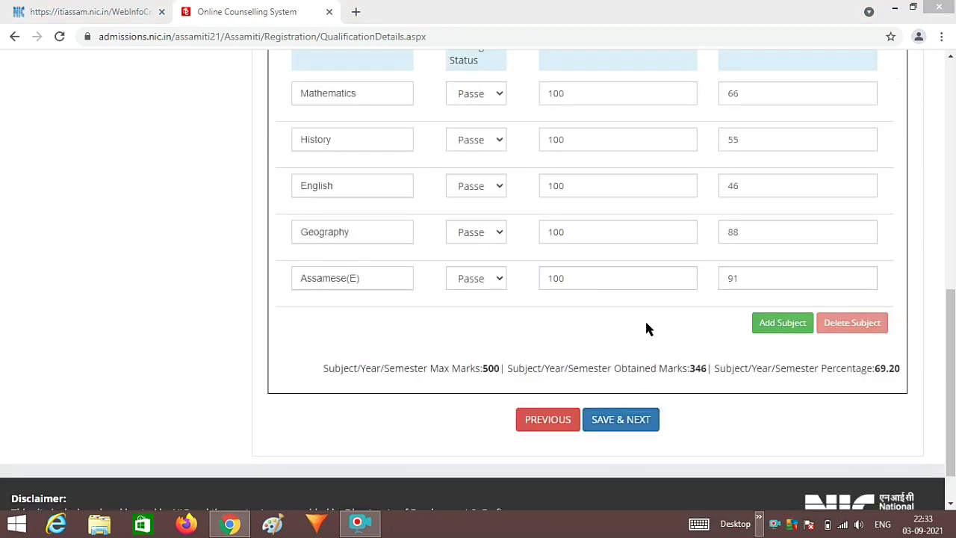
{"action": "scroll", "coordinate": [647, 327], "scroll_direction": "up", "scroll_amount": 2}
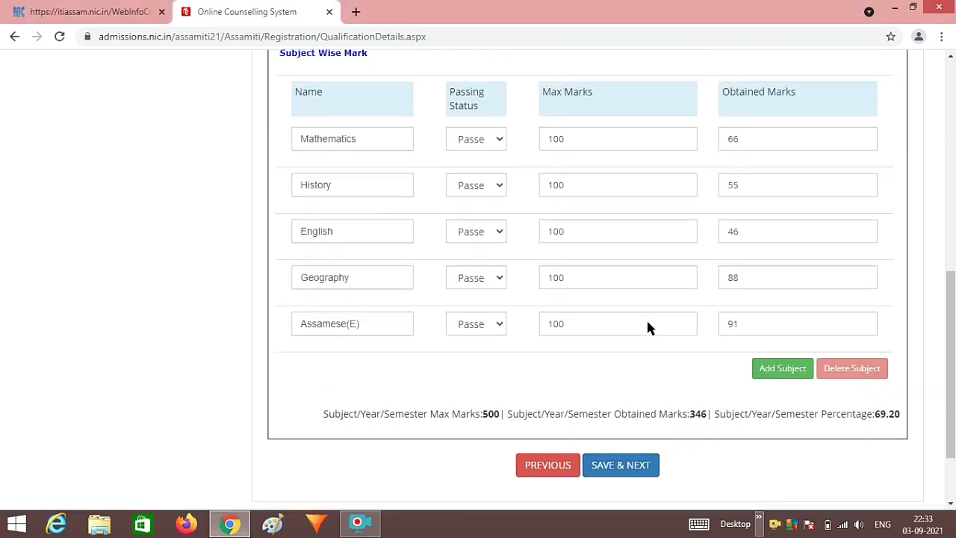
{"action": "scroll", "coordinate": [648, 321], "scroll_direction": "down", "scroll_amount": 1}
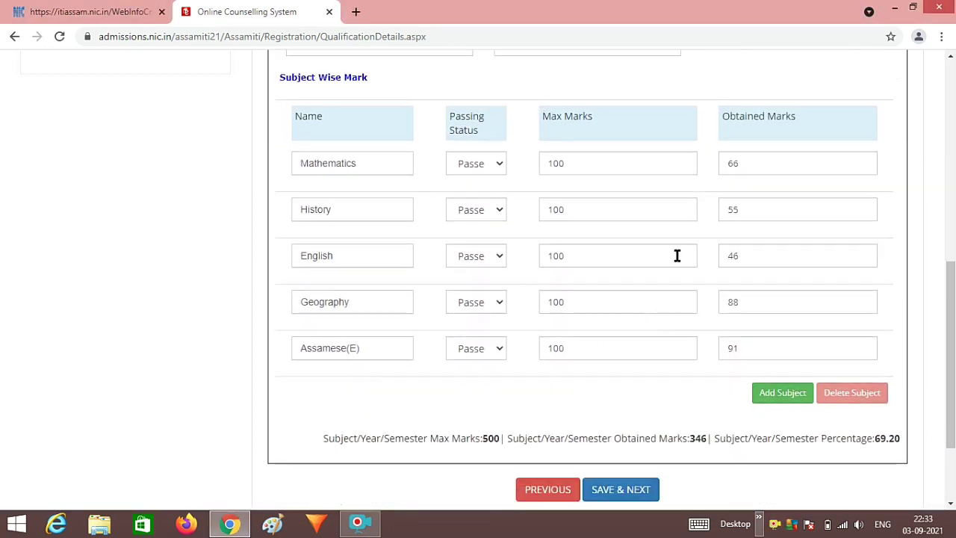
{"action": "scroll", "coordinate": [648, 294], "scroll_direction": "down", "scroll_amount": 2}
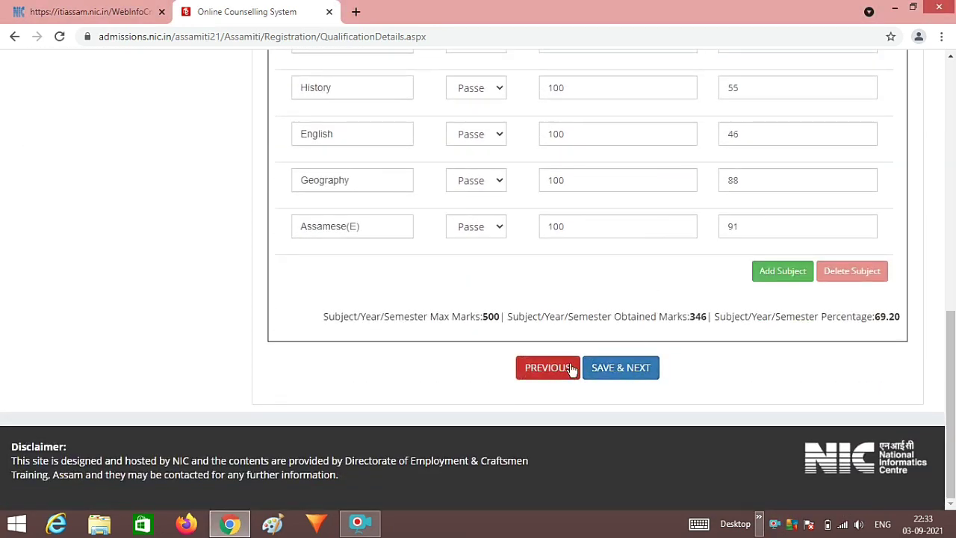
{"action": "left_click", "coordinate": [615, 369]}
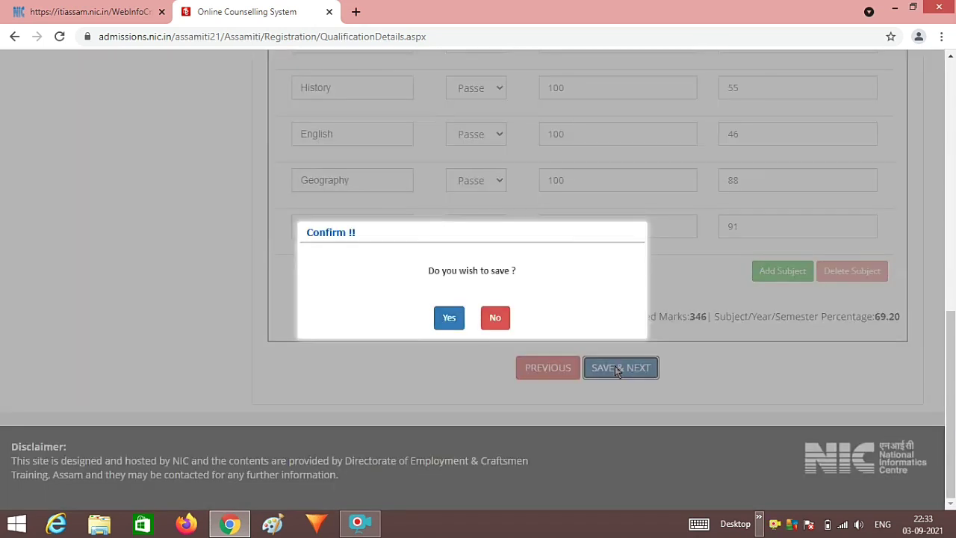
{"action": "left_click", "coordinate": [459, 326]}
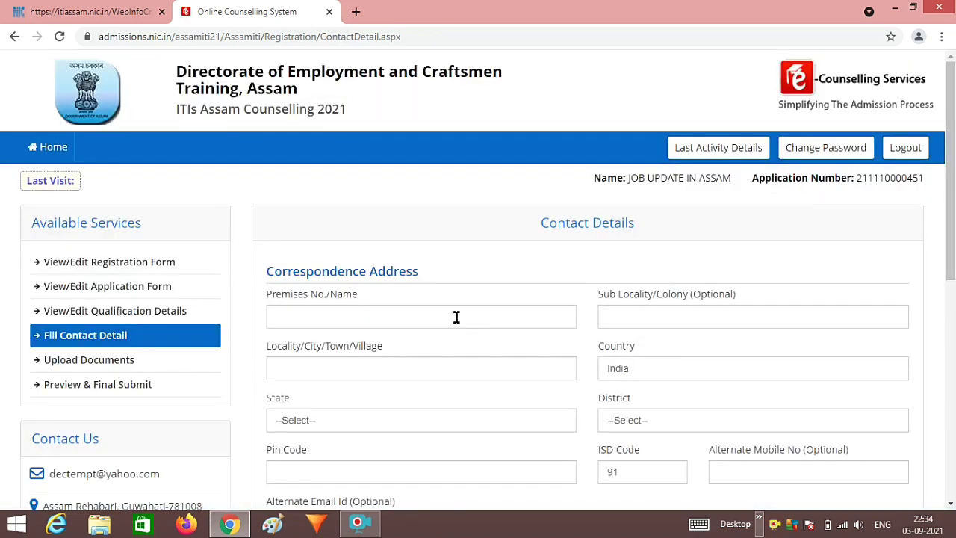
- Fill the premises, sub locality and locality fields and choose ASSAM as the state
{"action": "scroll", "coordinate": [456, 316], "scroll_direction": "down", "scroll_amount": 2}
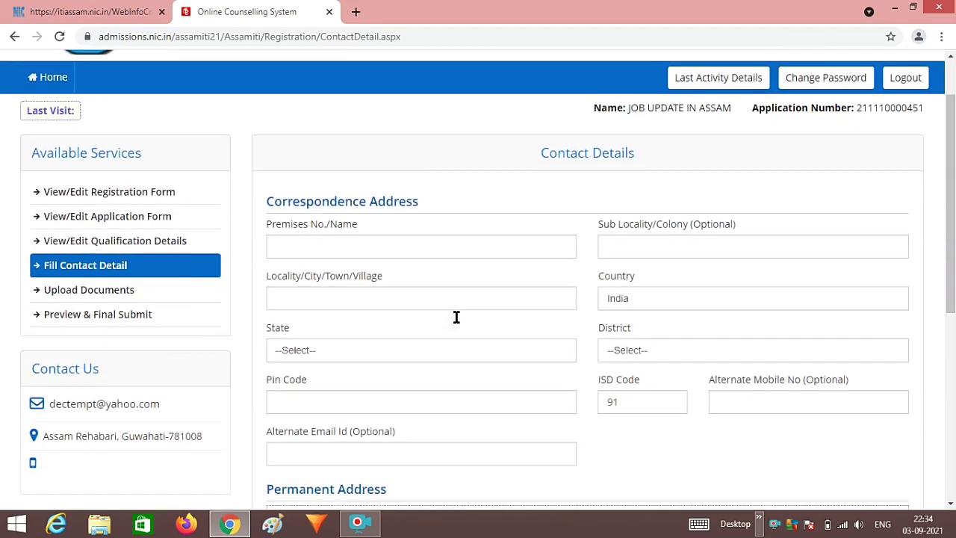
{"action": "left_click", "coordinate": [404, 177]}
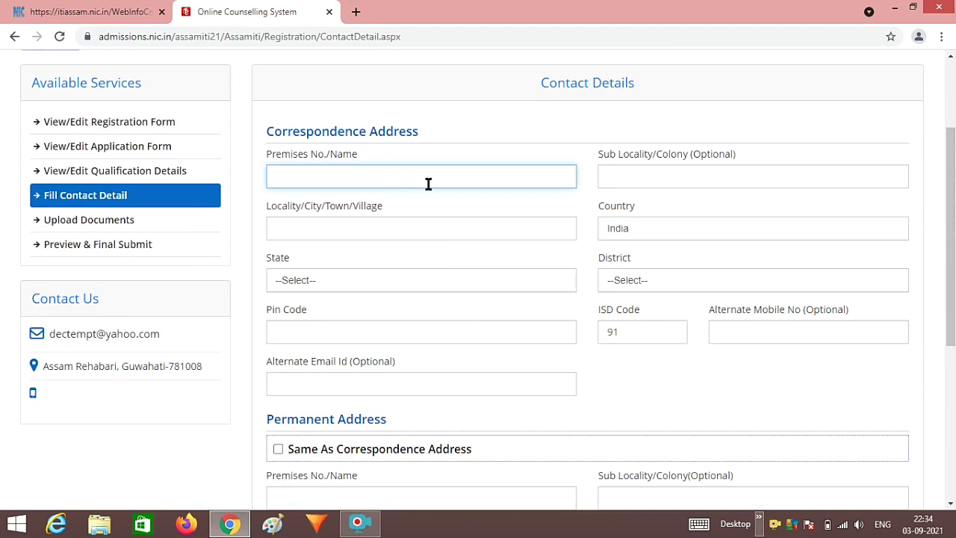
{"action": "left_click", "coordinate": [632, 178]}
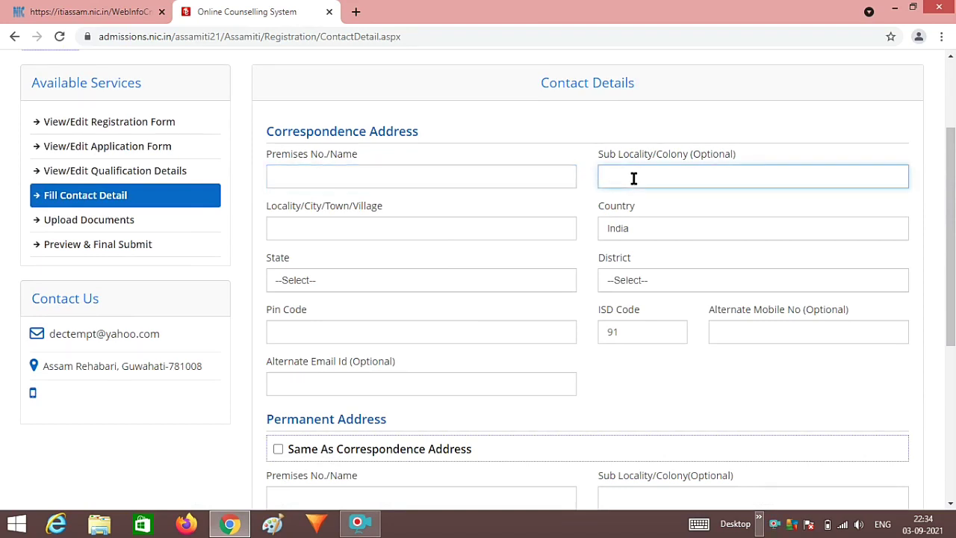
{"action": "left_click", "coordinate": [498, 226]}
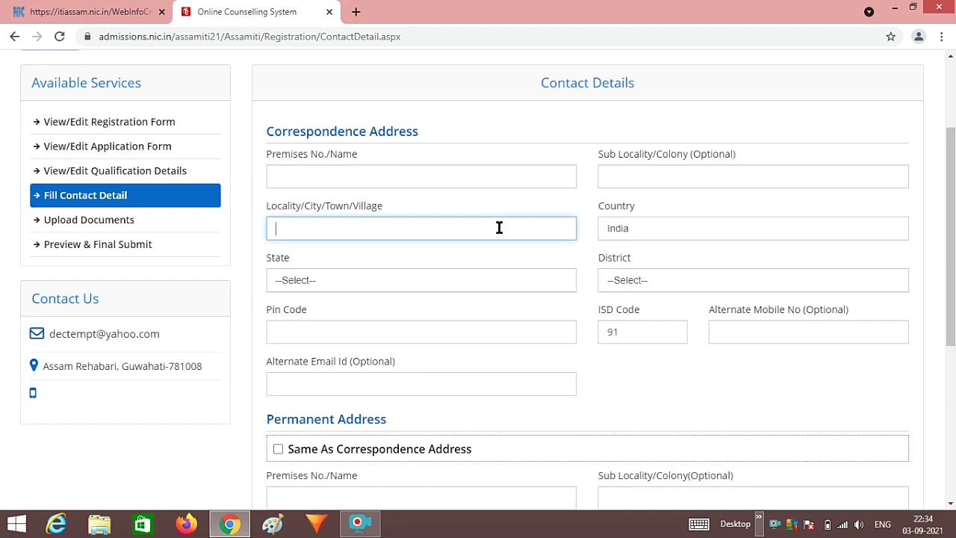
{"action": "left_click", "coordinate": [455, 282]}
{"action": "left_click", "coordinate": [305, 345]}
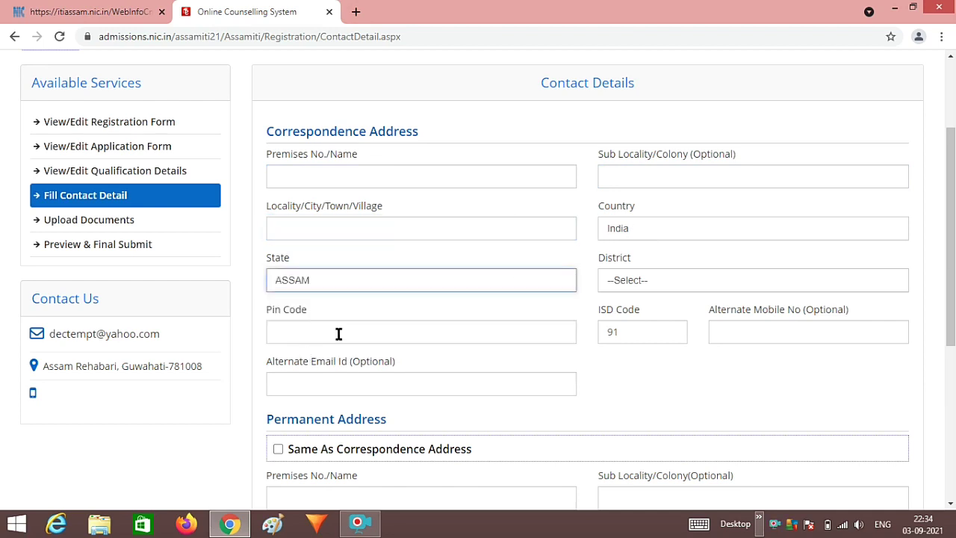
{"action": "left_click", "coordinate": [446, 330]}
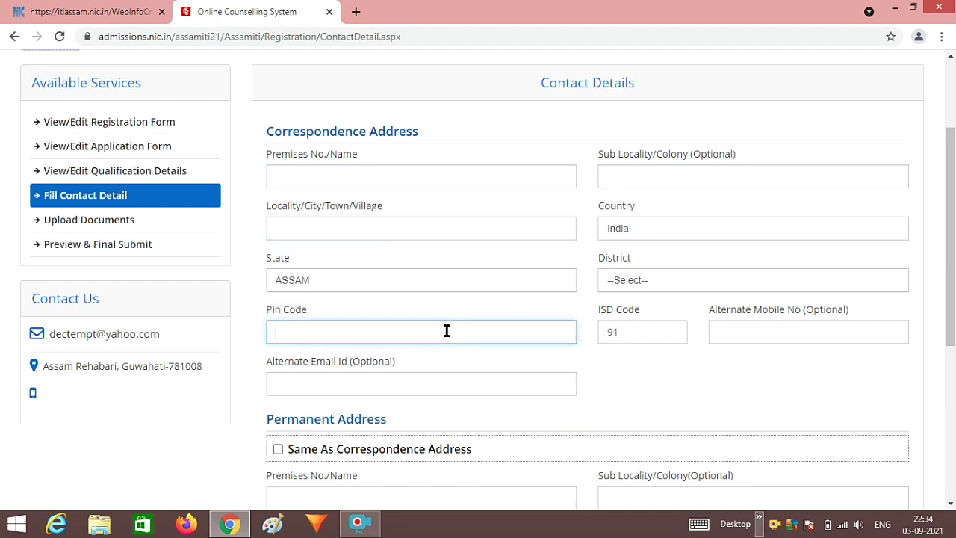
- Finish the remaining correspondence address entries, including district and pin code
{"action": "scroll", "coordinate": [446, 330], "scroll_direction": "down", "scroll_amount": 1}
{"action": "scroll", "coordinate": [446, 335], "scroll_direction": "down", "scroll_amount": 1}
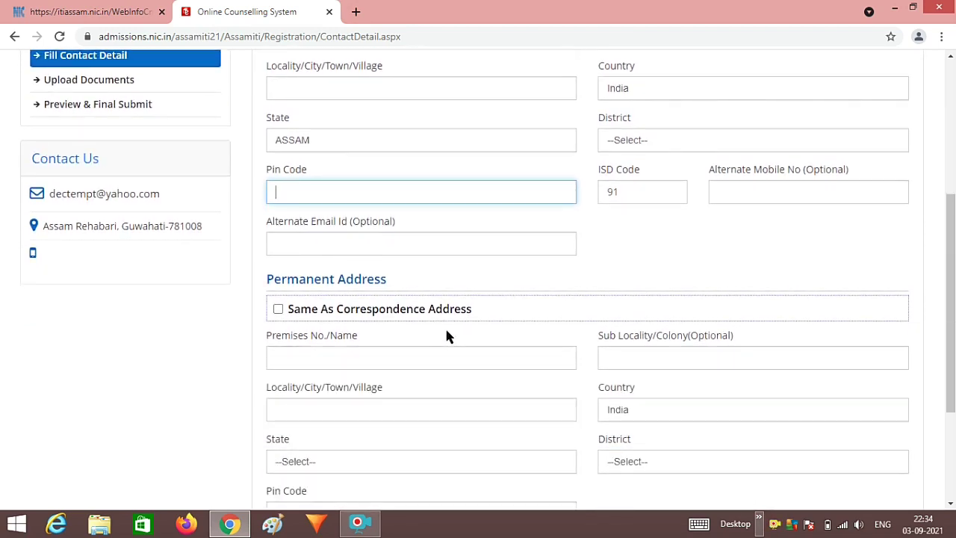
{"action": "scroll", "coordinate": [446, 336], "scroll_direction": "down", "scroll_amount": 1}
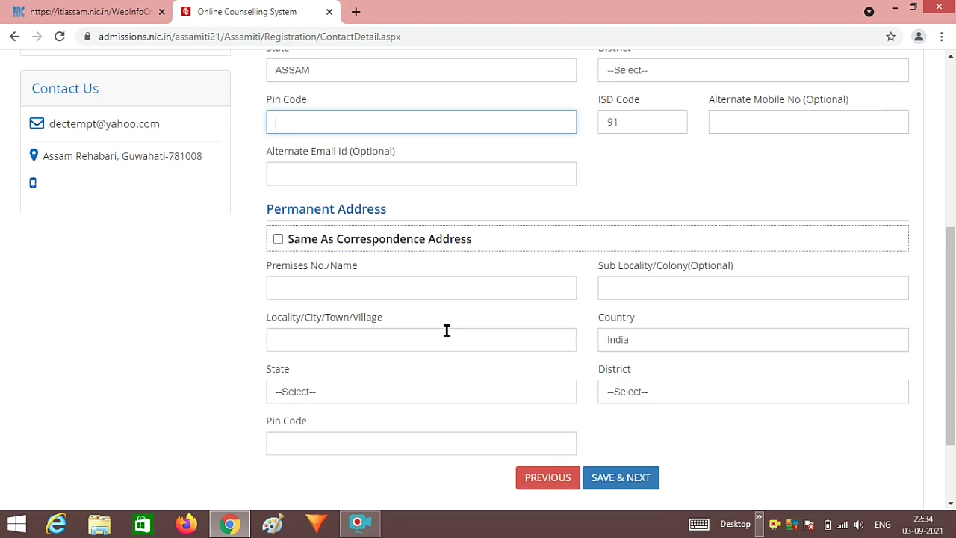
{"action": "scroll", "coordinate": [448, 336], "scroll_direction": "down", "scroll_amount": 1}
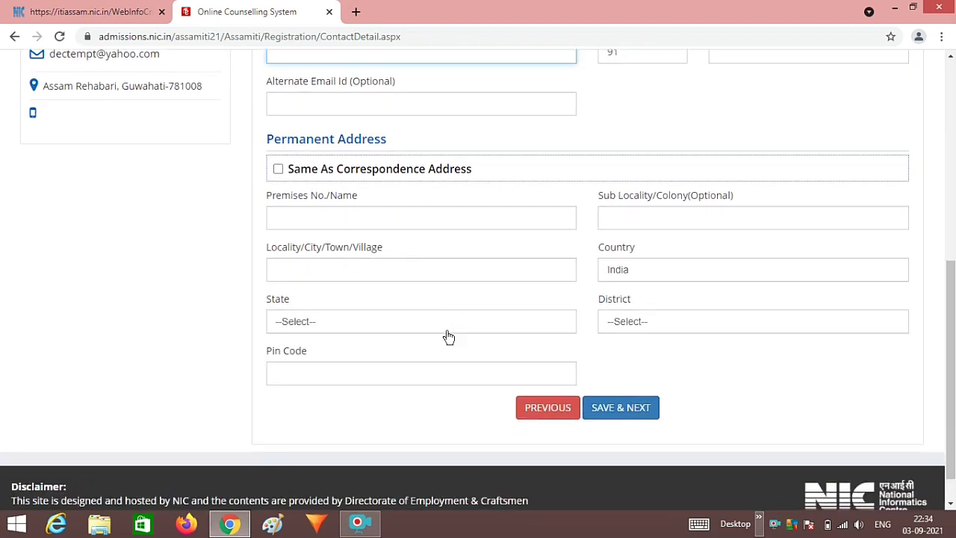
{"action": "scroll", "coordinate": [448, 335], "scroll_direction": "up", "scroll_amount": 3}
{"action": "scroll", "coordinate": [448, 335], "scroll_direction": "up", "scroll_amount": 2}
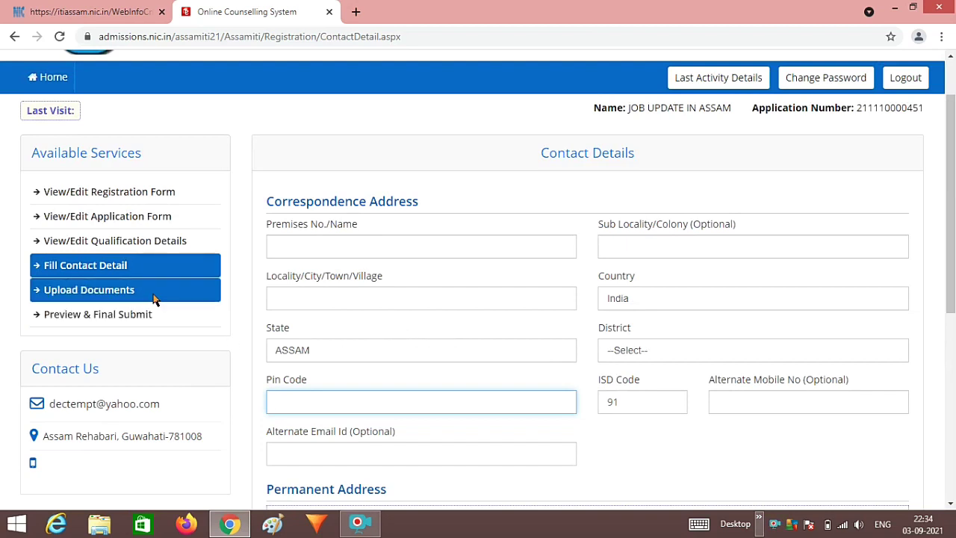
{"action": "scroll", "coordinate": [395, 297], "scroll_direction": "down", "scroll_amount": 3}
{"action": "scroll", "coordinate": [395, 297], "scroll_direction": "down", "scroll_amount": 2}
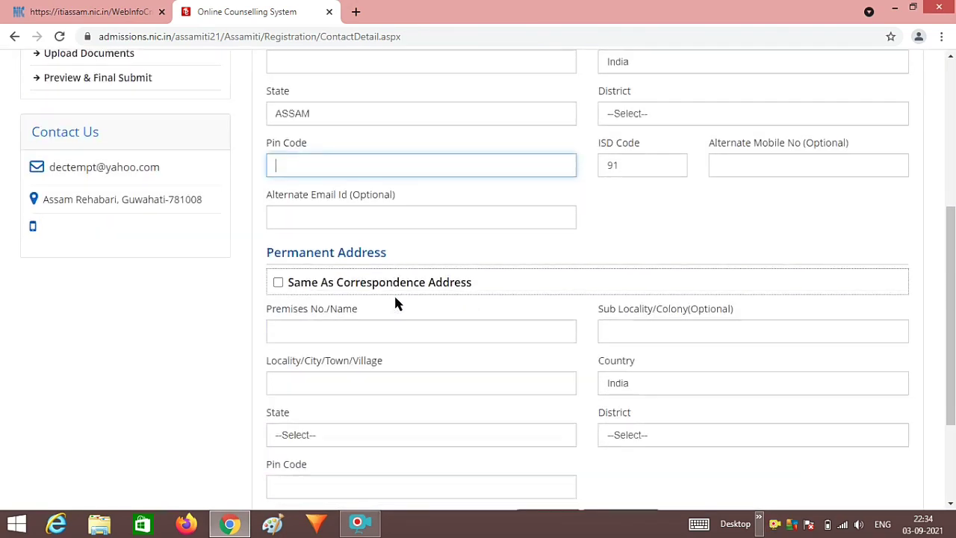
{"action": "scroll", "coordinate": [395, 297], "scroll_direction": "up", "scroll_amount": 4}
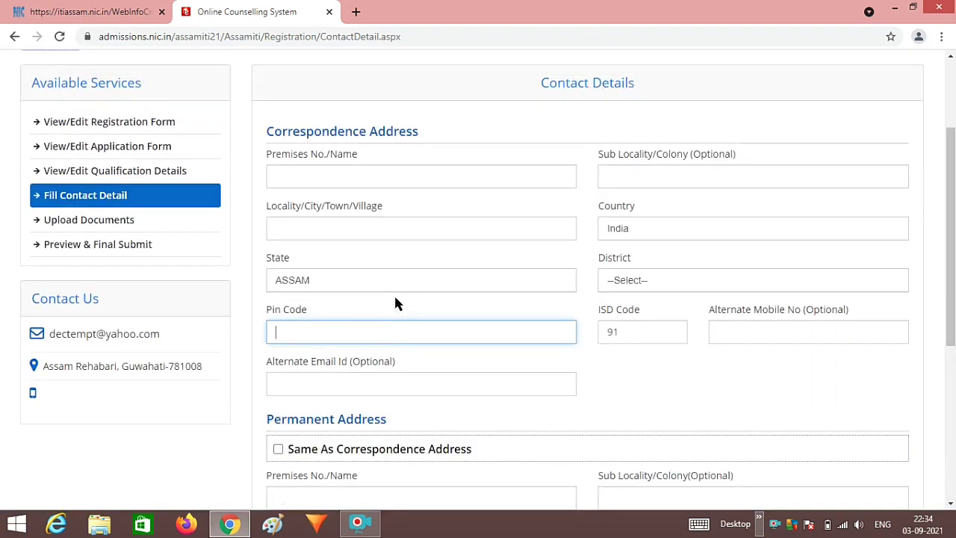
{"action": "left_click", "coordinate": [194, 232]}
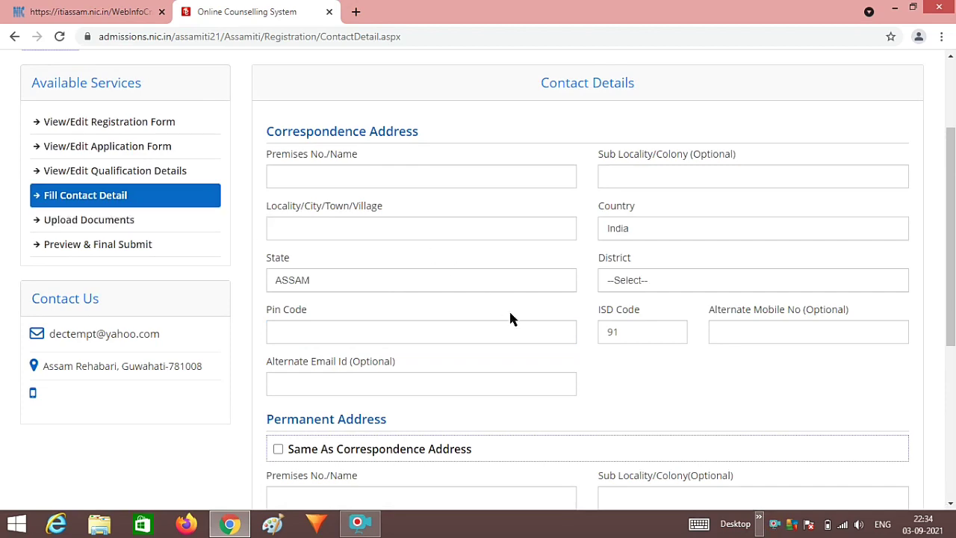
{"action": "scroll", "coordinate": [510, 317], "scroll_direction": "down", "scroll_amount": 4}
{"action": "scroll", "coordinate": [510, 317], "scroll_direction": "up", "scroll_amount": 3}
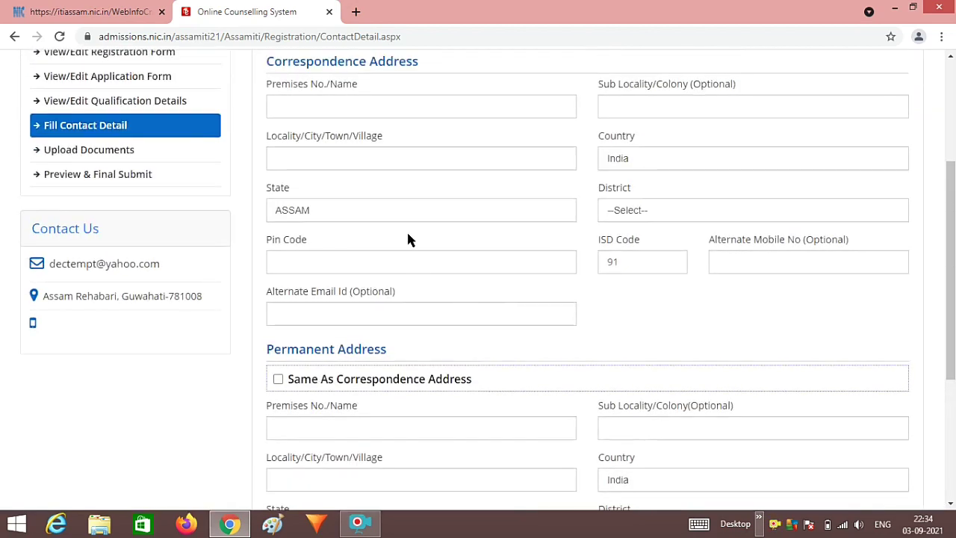
{"action": "scroll", "coordinate": [407, 239], "scroll_direction": "up", "scroll_amount": 2}
{"action": "scroll", "coordinate": [560, 333], "scroll_direction": "down", "scroll_amount": 5}
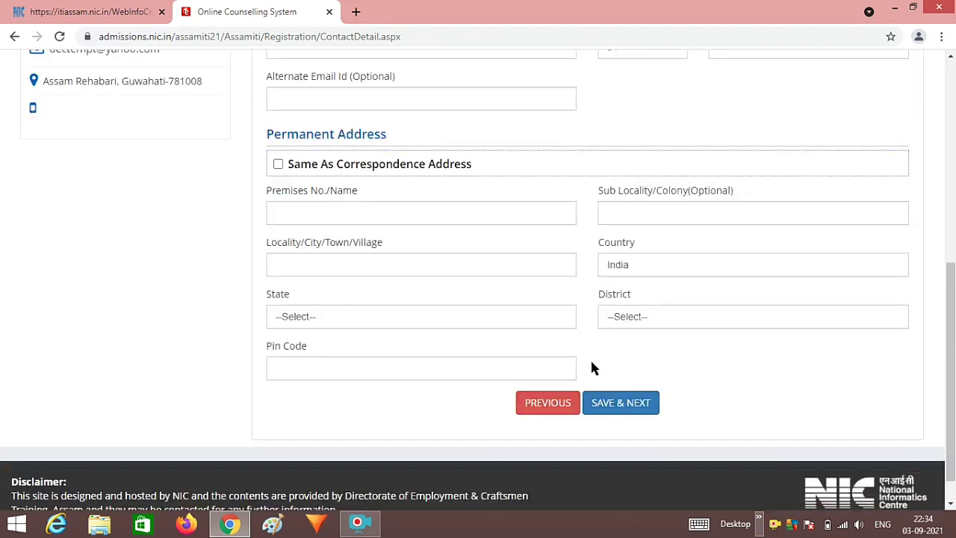
{"action": "scroll", "coordinate": [590, 367], "scroll_direction": "down", "scroll_amount": 1}
{"action": "right_click", "coordinate": [773, 524]}
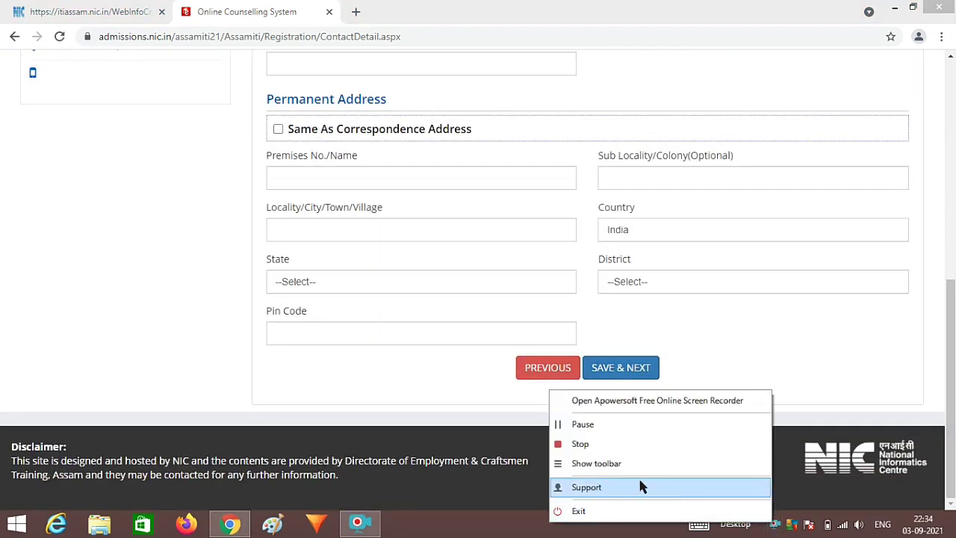
{"action": "left_click", "coordinate": [617, 428]}
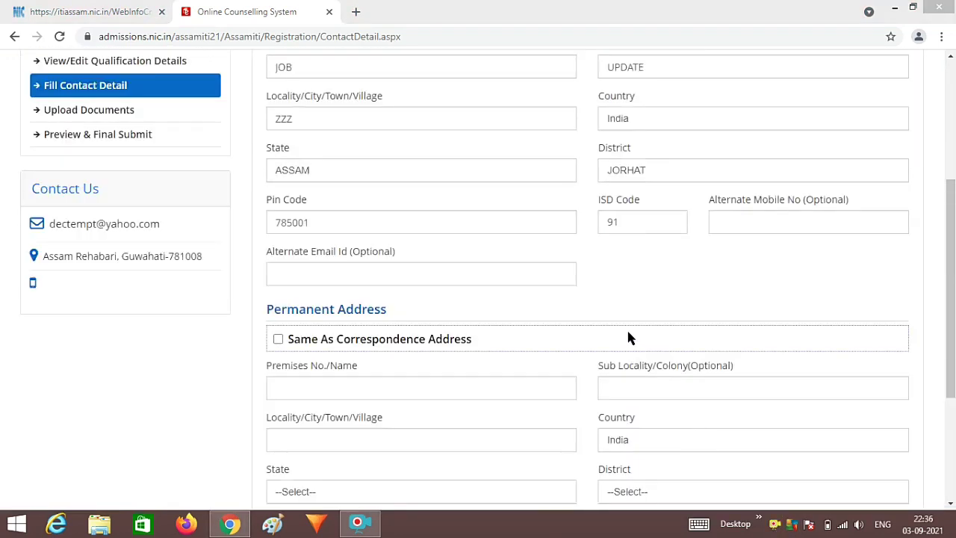
{"action": "scroll", "coordinate": [640, 280], "scroll_direction": "up", "scroll_amount": 3}
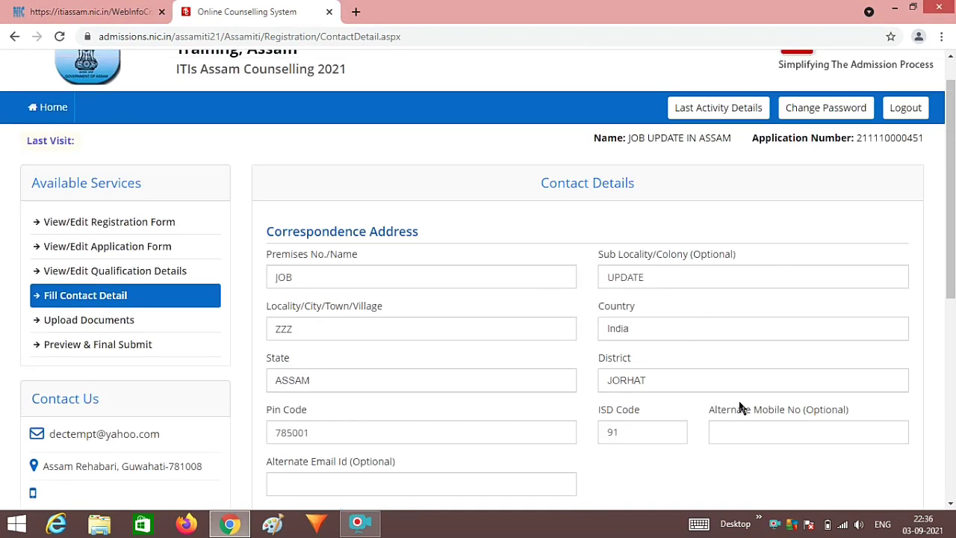
{"action": "scroll", "coordinate": [739, 406], "scroll_direction": "down", "scroll_amount": 2}
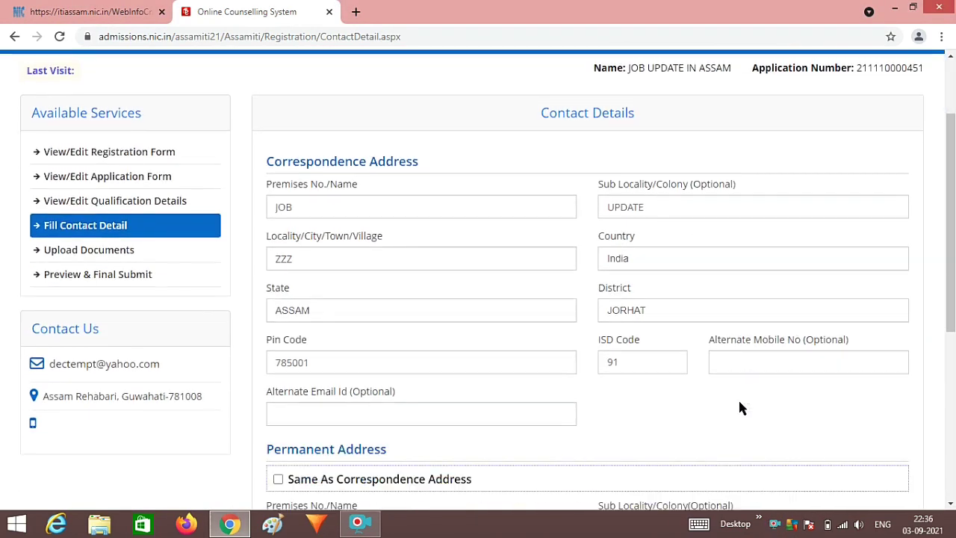
- Add an alternate email and mobile, make permanent address same as correspondence, and save
{"action": "left_click", "coordinate": [376, 413]}
{"action": "left_click", "coordinate": [760, 354]}
{"action": "scroll", "coordinate": [693, 376], "scroll_direction": "down", "scroll_amount": 4}
{"action": "left_click", "coordinate": [280, 341]}
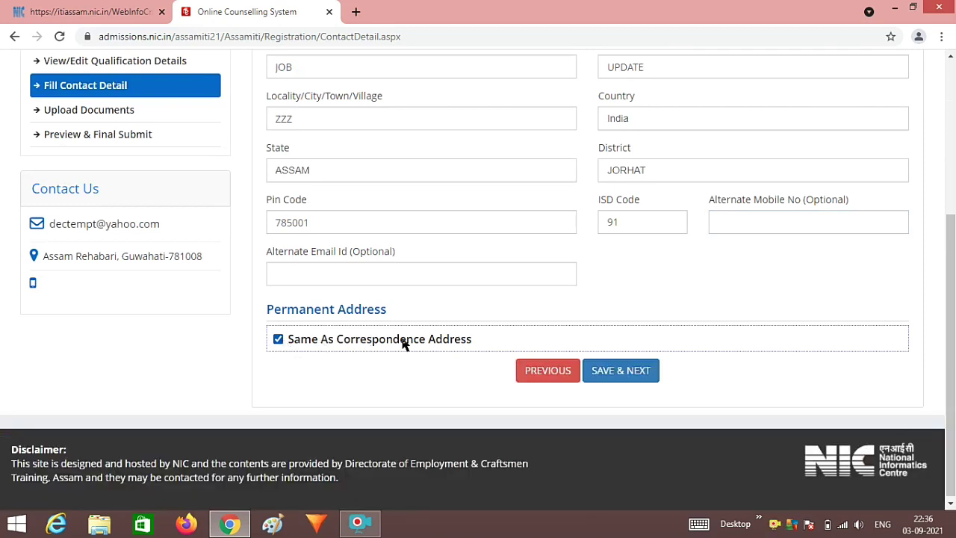
{"action": "left_click", "coordinate": [624, 371]}
- Confirm the contact details save and attach DEMO2.jpg as the photograph
{"action": "left_click", "coordinate": [448, 321]}
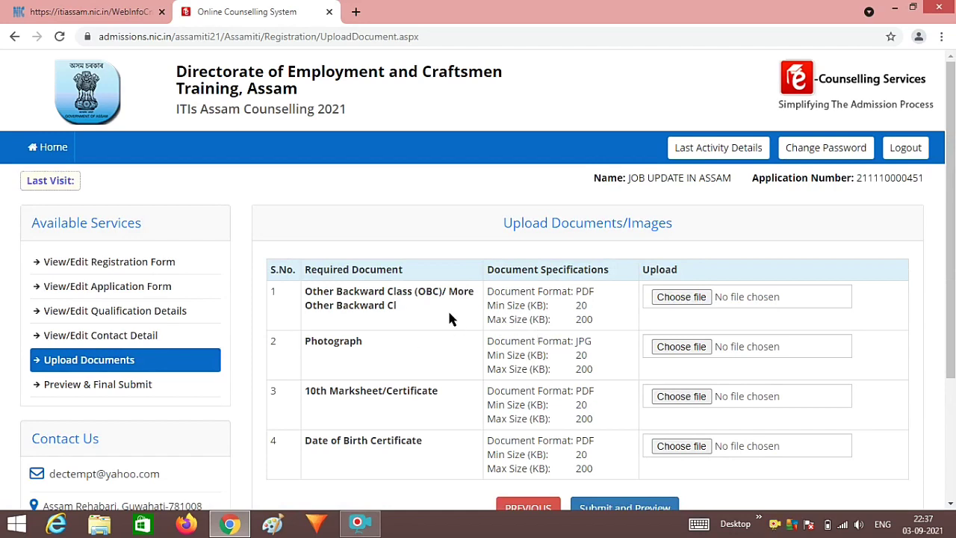
{"action": "scroll", "coordinate": [433, 427], "scroll_direction": "down", "scroll_amount": 1}
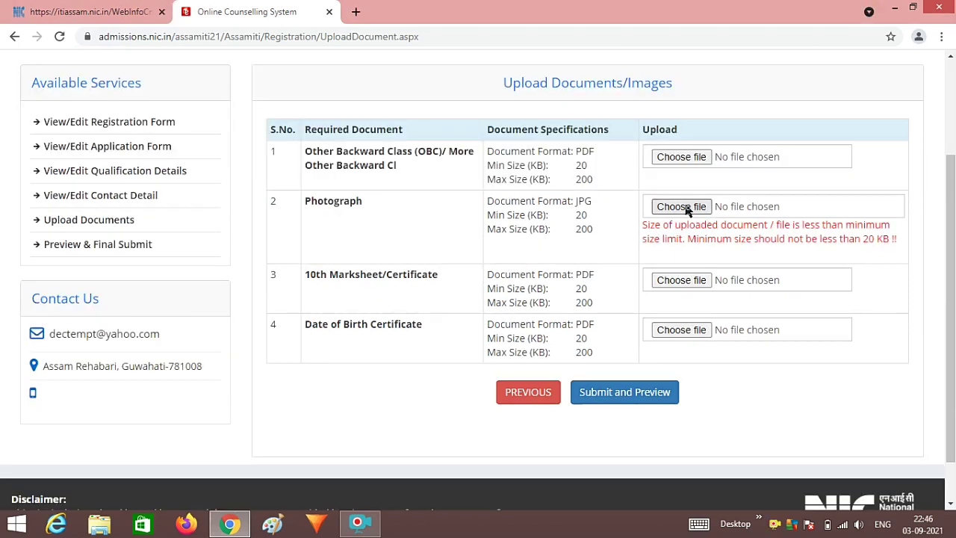
{"action": "left_click", "coordinate": [681, 206]}
{"action": "left_click", "coordinate": [499, 112]}
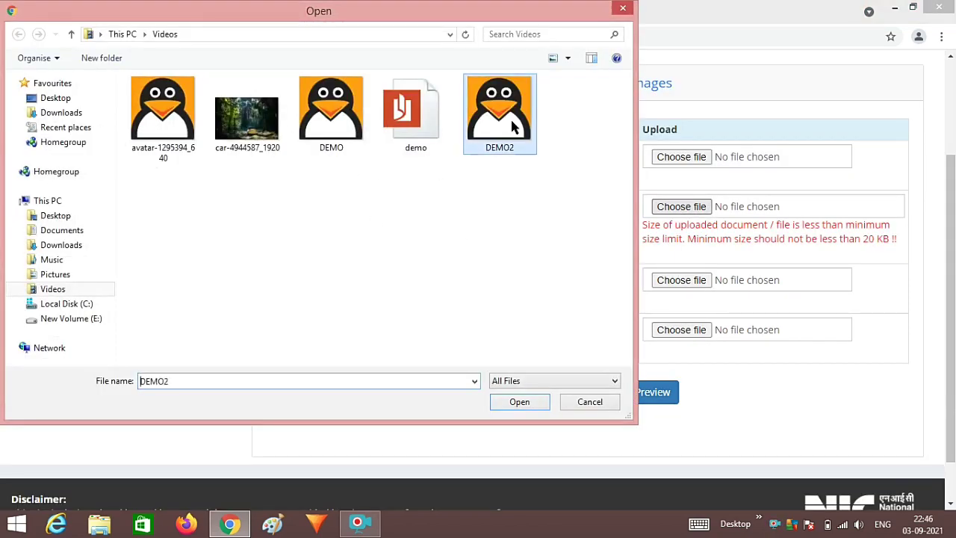
{"action": "left_click", "coordinate": [500, 400]}
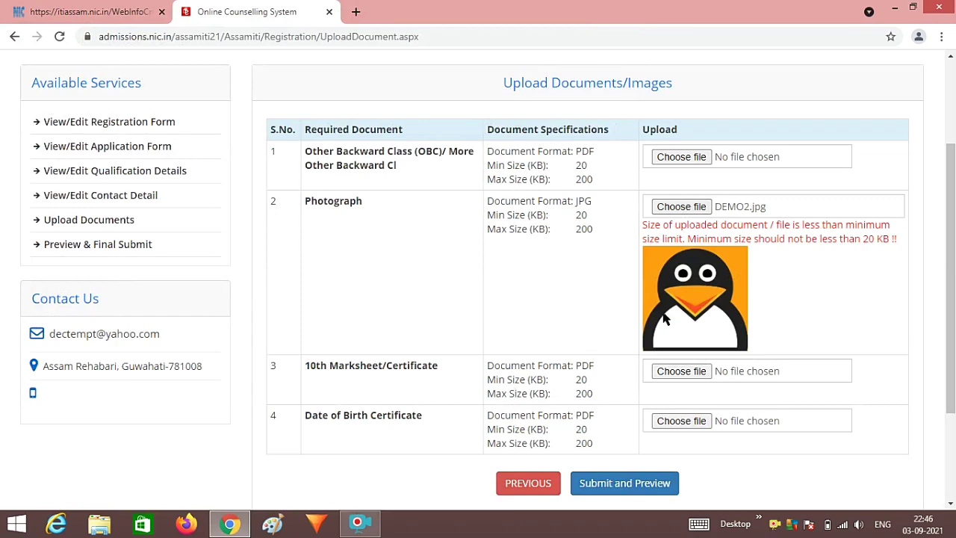
- Attach demo.pdf as both the 10th marksheet and the OBC certificate
{"action": "left_click", "coordinate": [681, 371]}
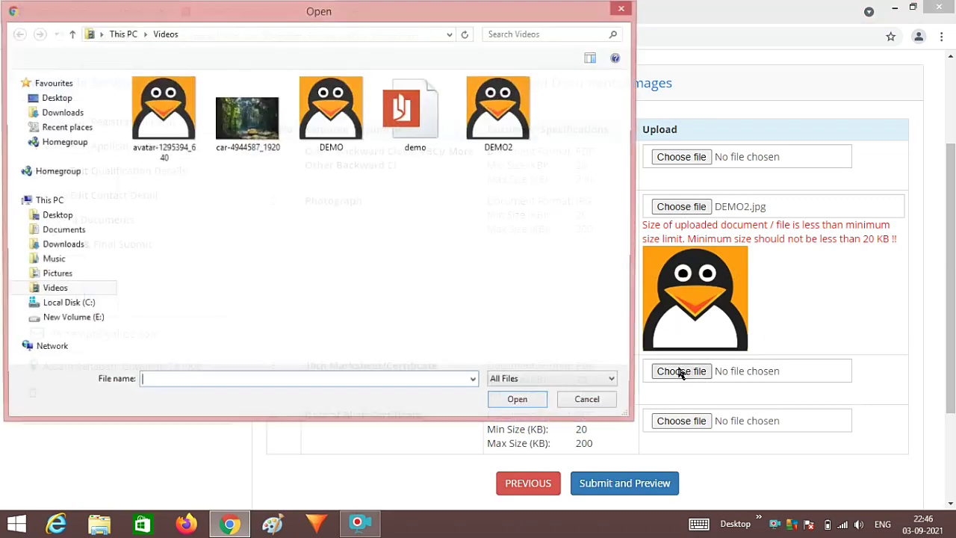
{"action": "left_click", "coordinate": [416, 134]}
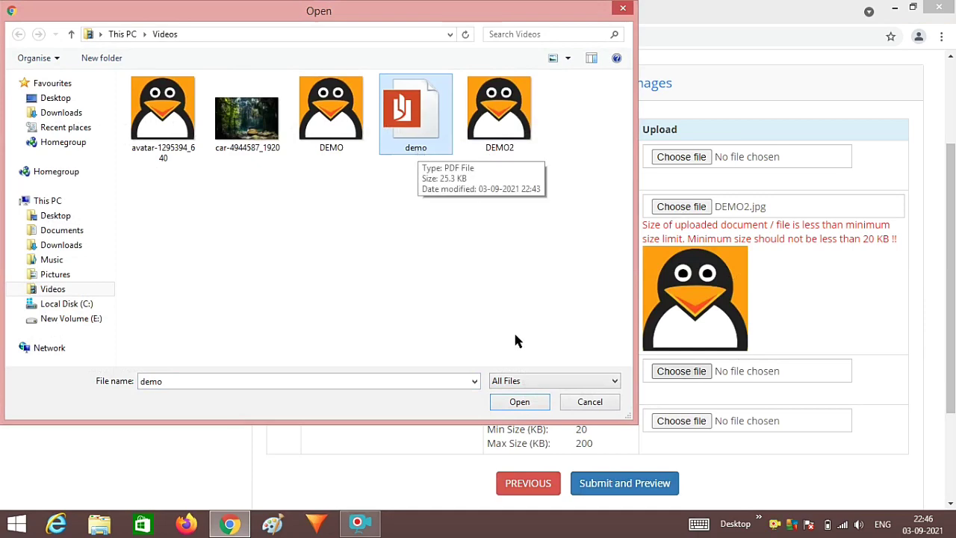
{"action": "left_click", "coordinate": [512, 401]}
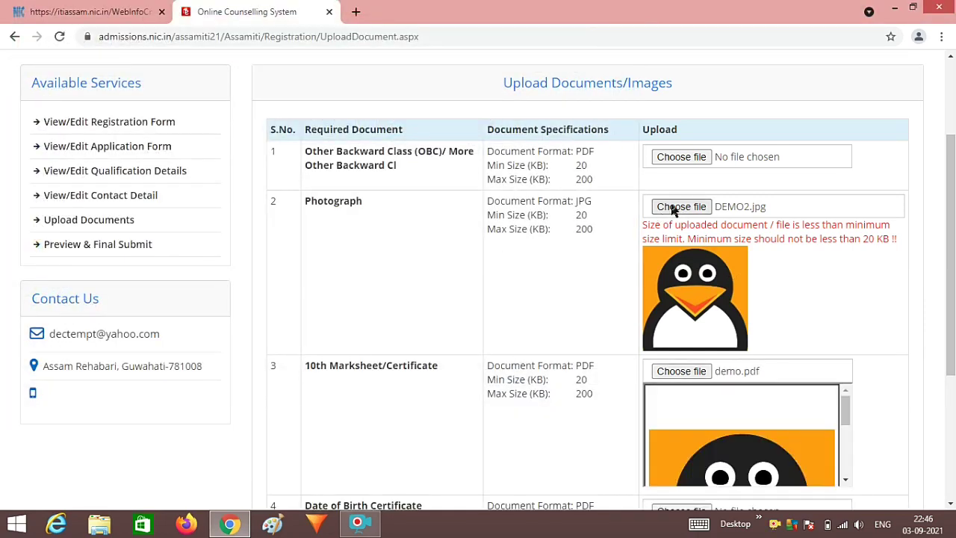
{"action": "left_click", "coordinate": [700, 159]}
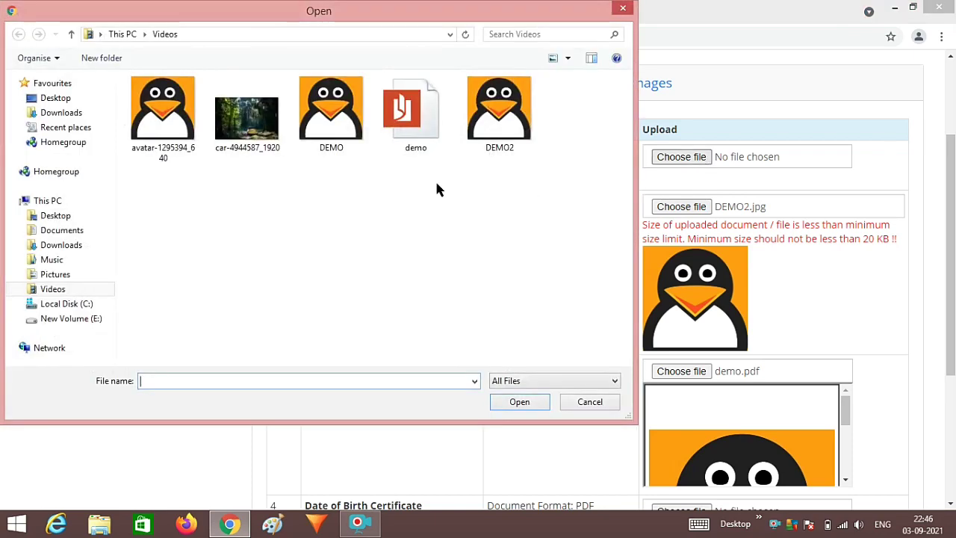
{"action": "left_click", "coordinate": [411, 149]}
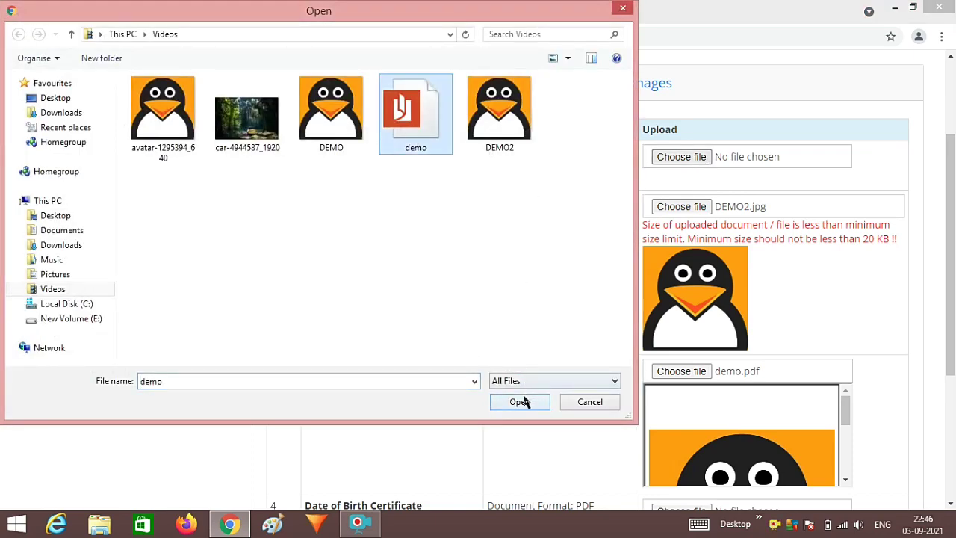
{"action": "left_click", "coordinate": [521, 402]}
- Attach demo.pdf as the Date of Birth Certificate and submit for preview
{"action": "scroll", "coordinate": [710, 385], "scroll_direction": "down", "scroll_amount": 3}
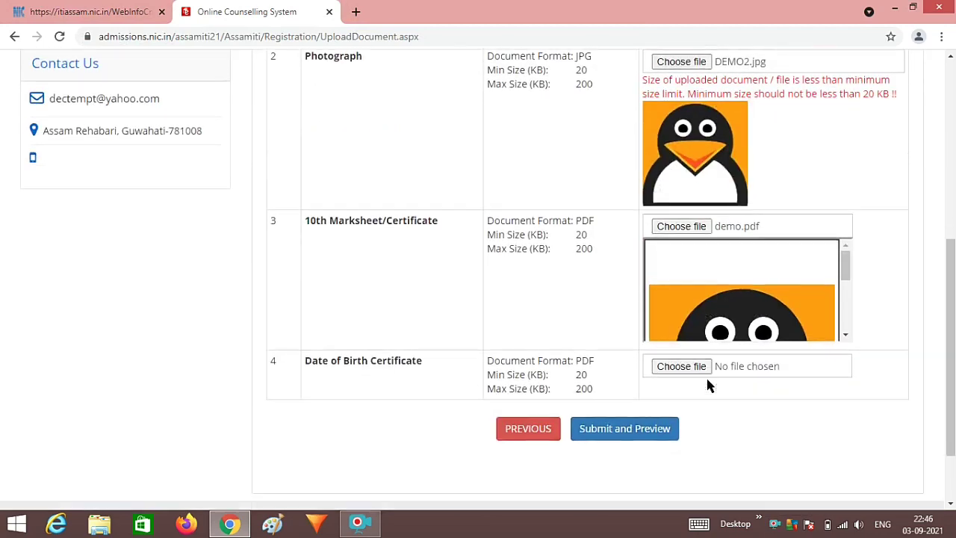
{"action": "left_click", "coordinate": [687, 321]}
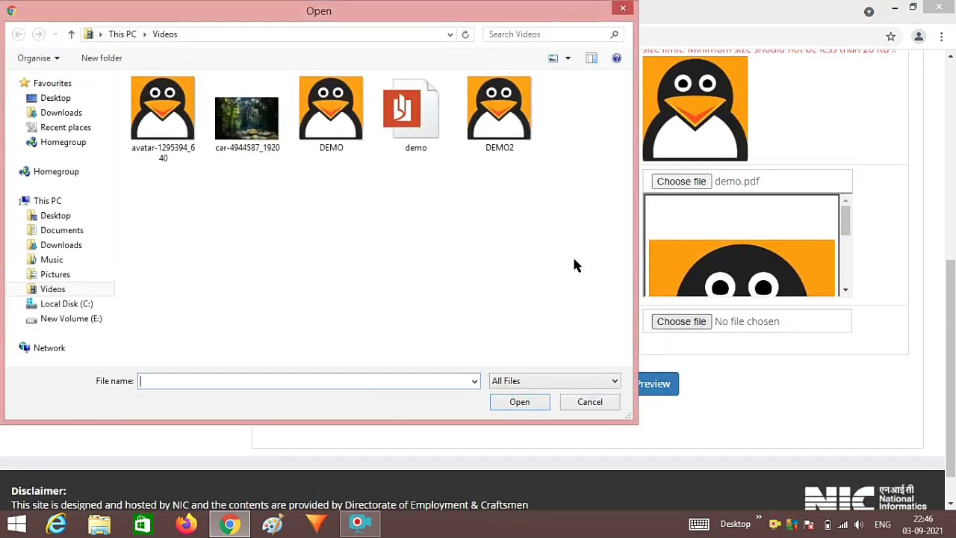
{"action": "left_click", "coordinate": [437, 146]}
{"action": "left_click", "coordinate": [519, 402]}
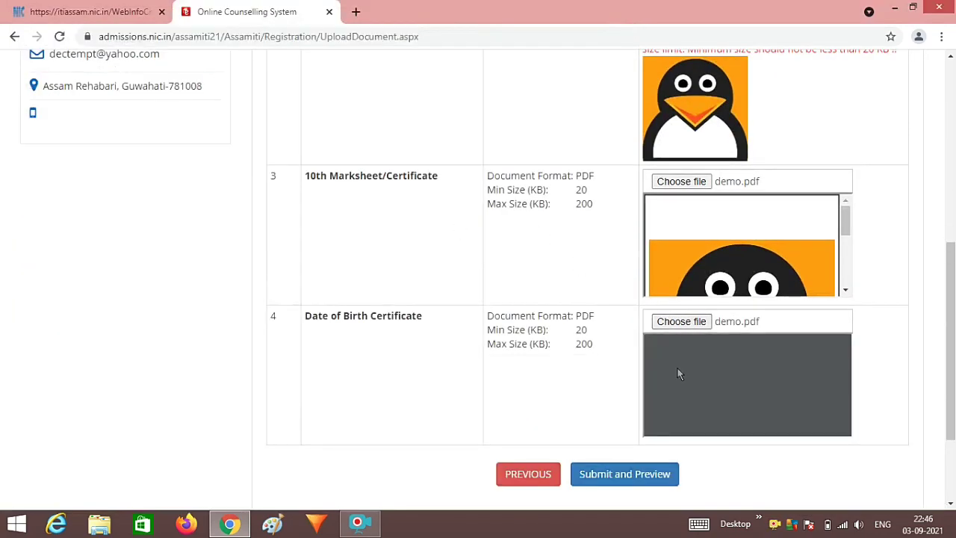
{"action": "scroll", "coordinate": [676, 377], "scroll_direction": "down", "scroll_amount": 3}
{"action": "left_click", "coordinate": [602, 478]}
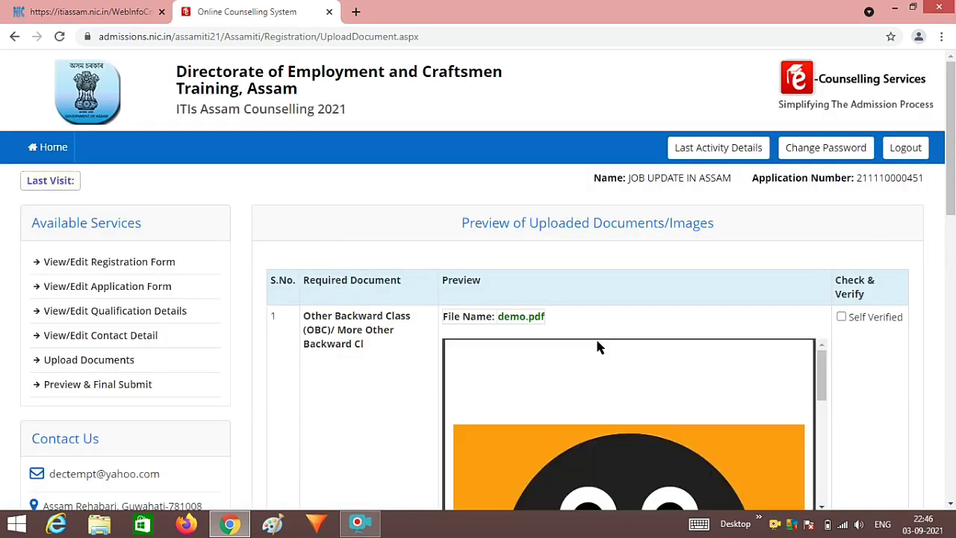
- Attempt to save the documents finally and dismiss the reminder to verify them
{"action": "scroll", "coordinate": [848, 324], "scroll_direction": "down", "scroll_amount": 2}
{"action": "scroll", "coordinate": [852, 334], "scroll_direction": "down", "scroll_amount": 4}
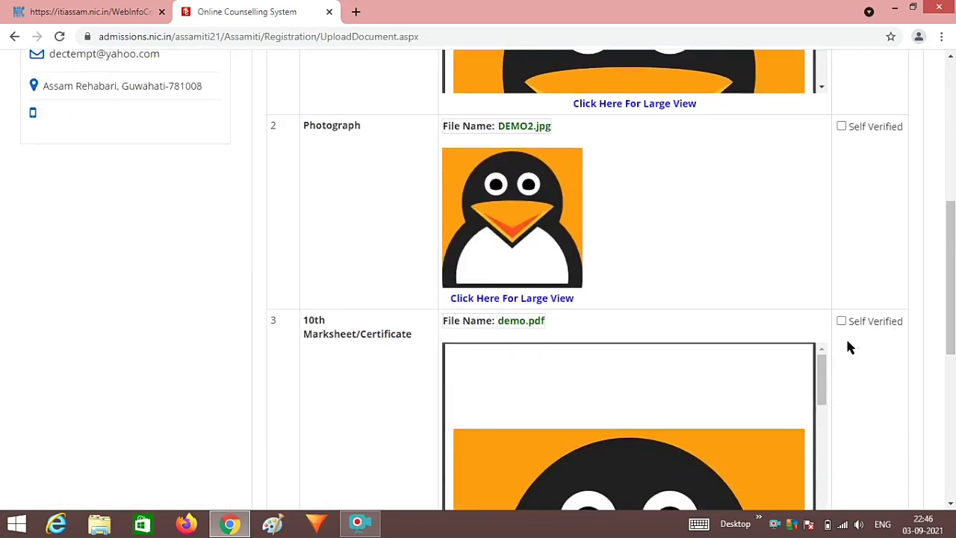
{"action": "scroll", "coordinate": [848, 346], "scroll_direction": "down", "scroll_amount": 6}
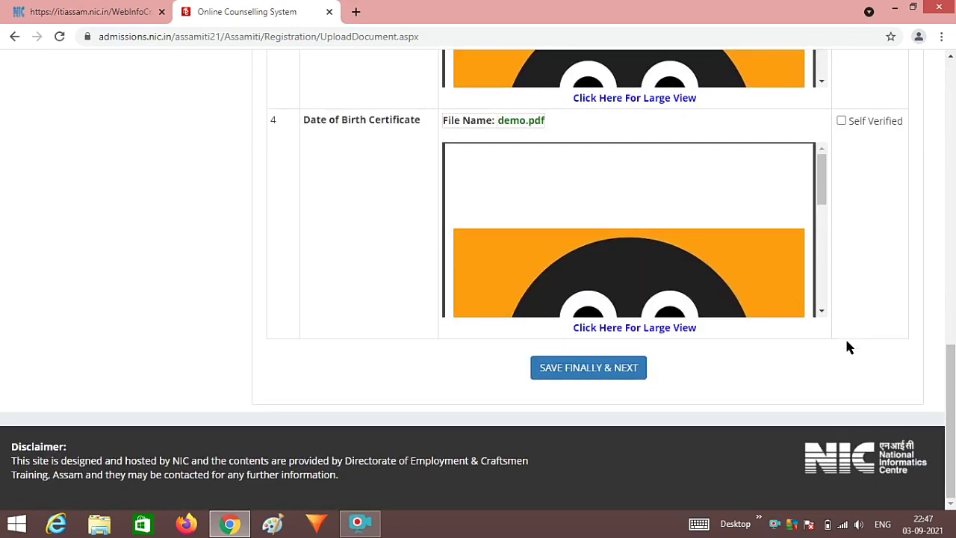
{"action": "left_click", "coordinate": [597, 368]}
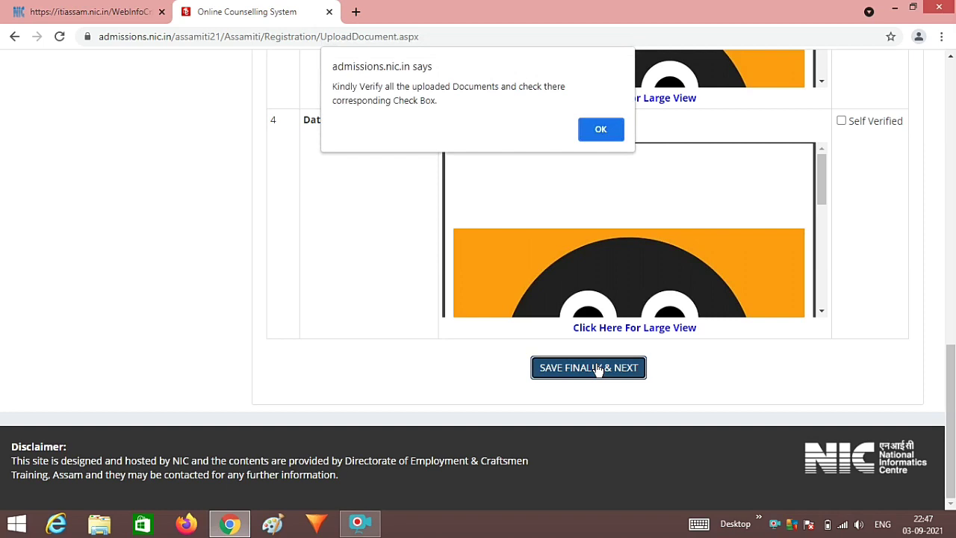
{"action": "left_click", "coordinate": [610, 132]}
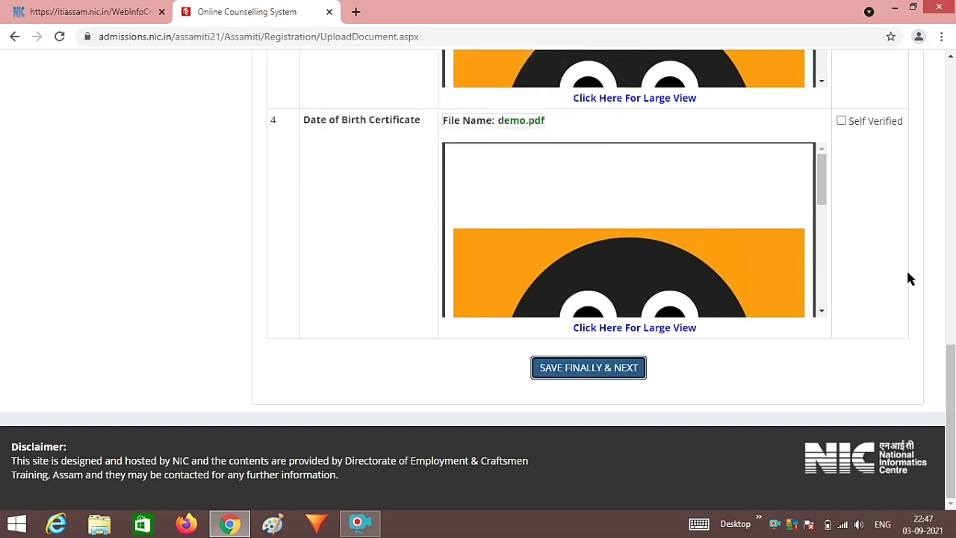
- Self-verify the OBC certificate, photograph, 10th marksheet and birth certificate, then save finally
{"action": "scroll", "coordinate": [854, 247], "scroll_direction": "up", "scroll_amount": 10}
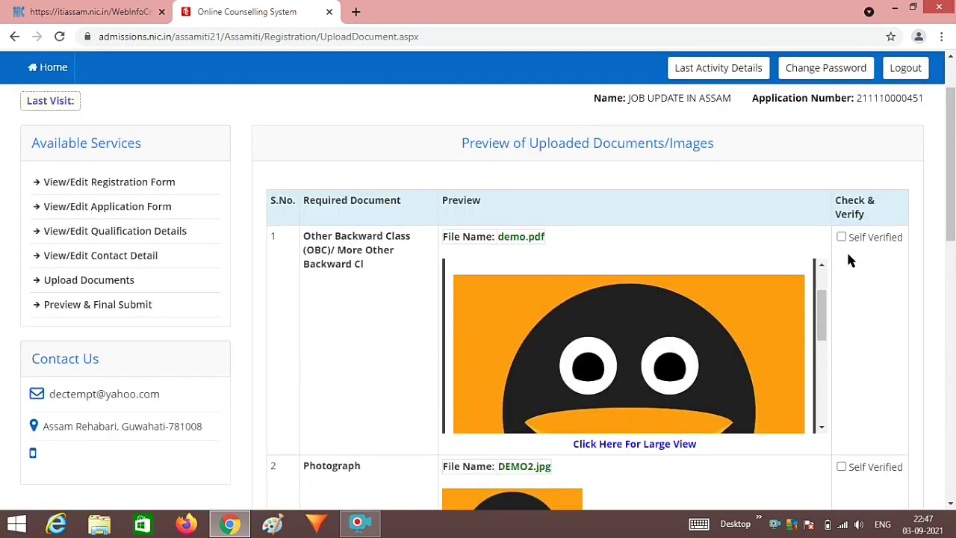
{"action": "left_click", "coordinate": [841, 237]}
{"action": "scroll", "coordinate": [849, 292], "scroll_direction": "down", "scroll_amount": 2}
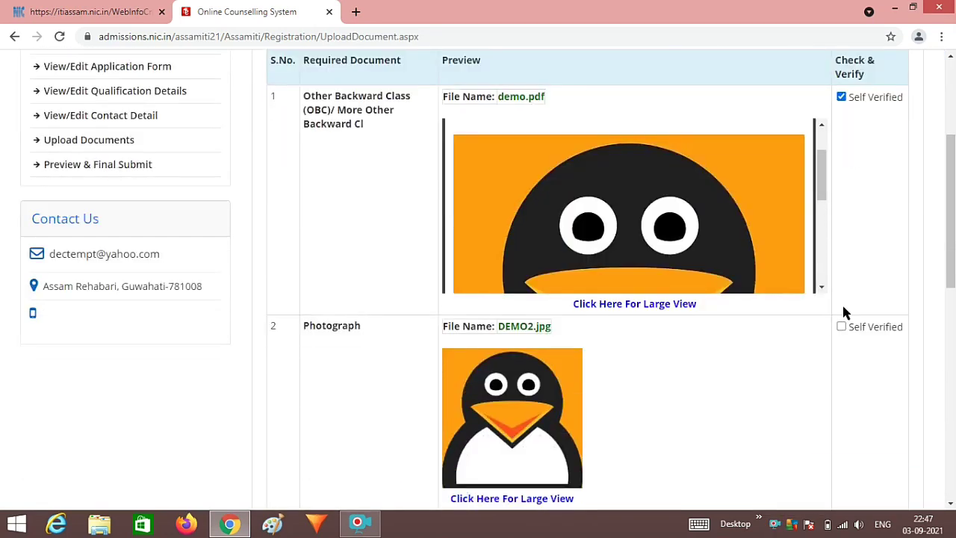
{"action": "left_click", "coordinate": [841, 326]}
{"action": "scroll", "coordinate": [844, 327], "scroll_direction": "down", "scroll_amount": 4}
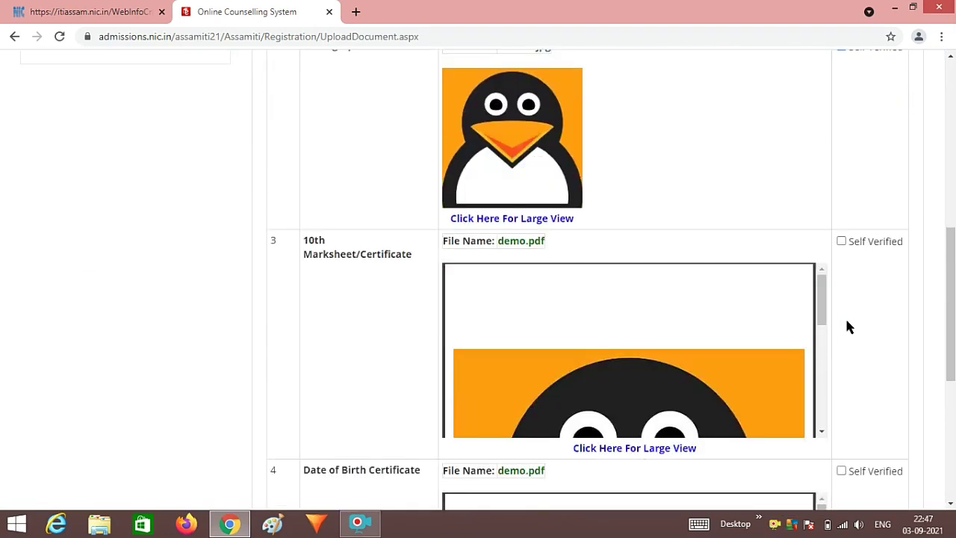
{"action": "left_click", "coordinate": [841, 241]}
{"action": "scroll", "coordinate": [862, 299], "scroll_direction": "down", "scroll_amount": 3}
{"action": "left_click", "coordinate": [841, 259]}
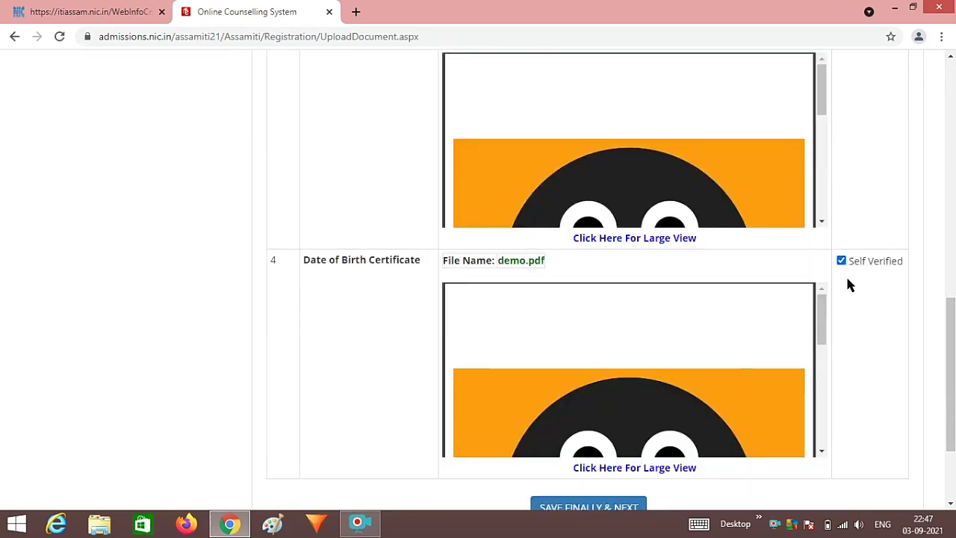
{"action": "scroll", "coordinate": [837, 306], "scroll_direction": "down", "scroll_amount": 2}
{"action": "left_click", "coordinate": [591, 370]}
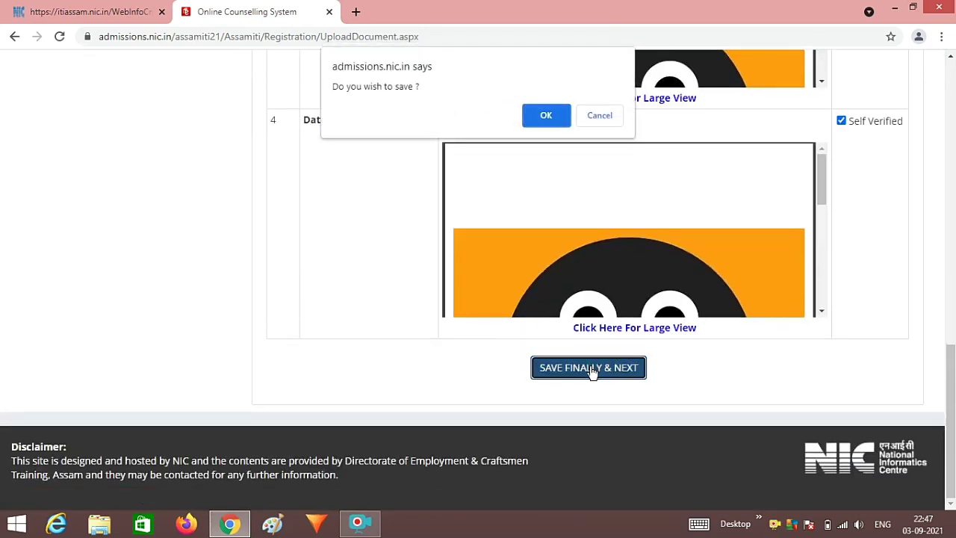
{"action": "left_click", "coordinate": [545, 114]}
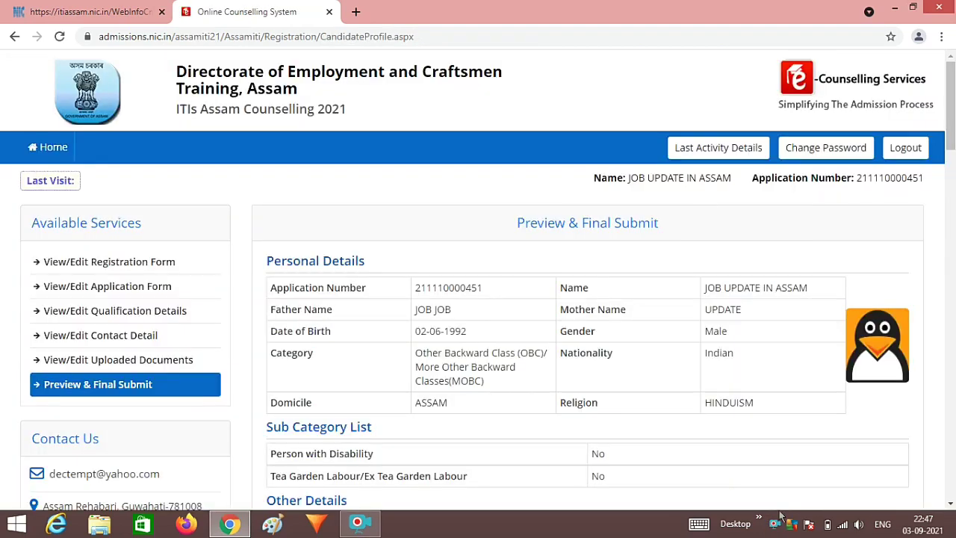
- Scroll through the Preview & Final Submit page reviewing personal, qualification, contact and document details
{"action": "right_click", "coordinate": [774, 526]}
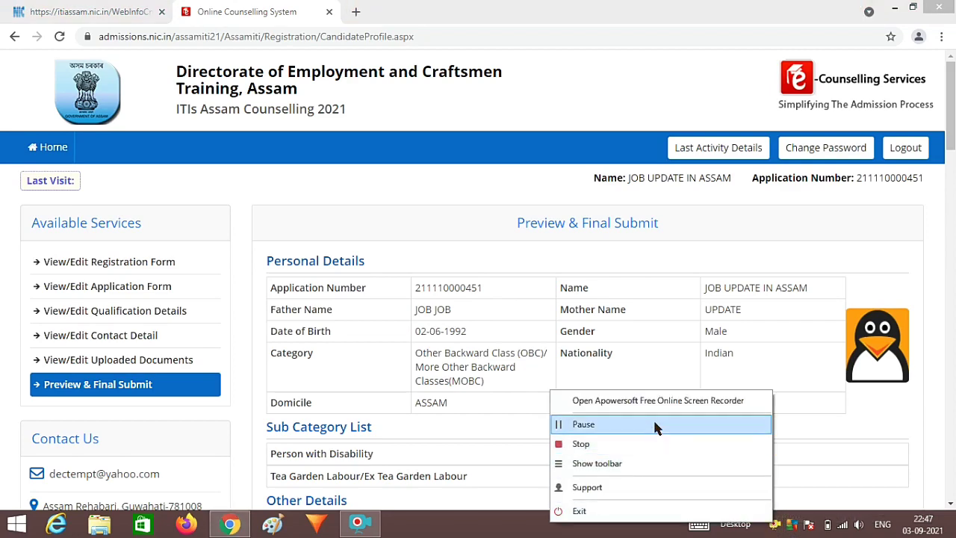
{"action": "left_click", "coordinate": [653, 421]}
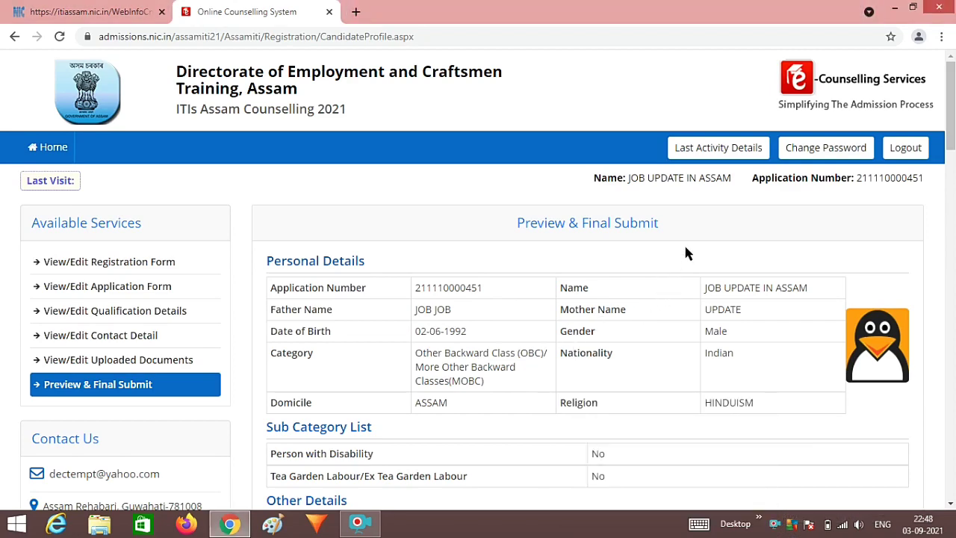
{"action": "scroll", "coordinate": [686, 254], "scroll_direction": "down", "scroll_amount": 1}
{"action": "scroll", "coordinate": [686, 254], "scroll_direction": "down", "scroll_amount": 1}
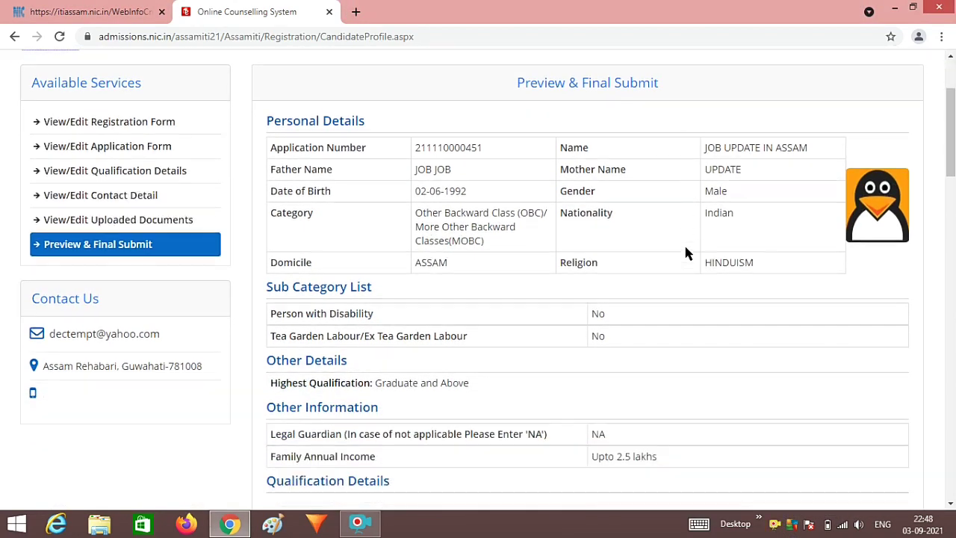
{"action": "left_click_drag", "start_coordinate": [416, 150], "coordinate": [652, 283]}
{"action": "left_click", "coordinate": [652, 284]}
{"action": "scroll", "coordinate": [652, 285], "scroll_direction": "down", "scroll_amount": 1}
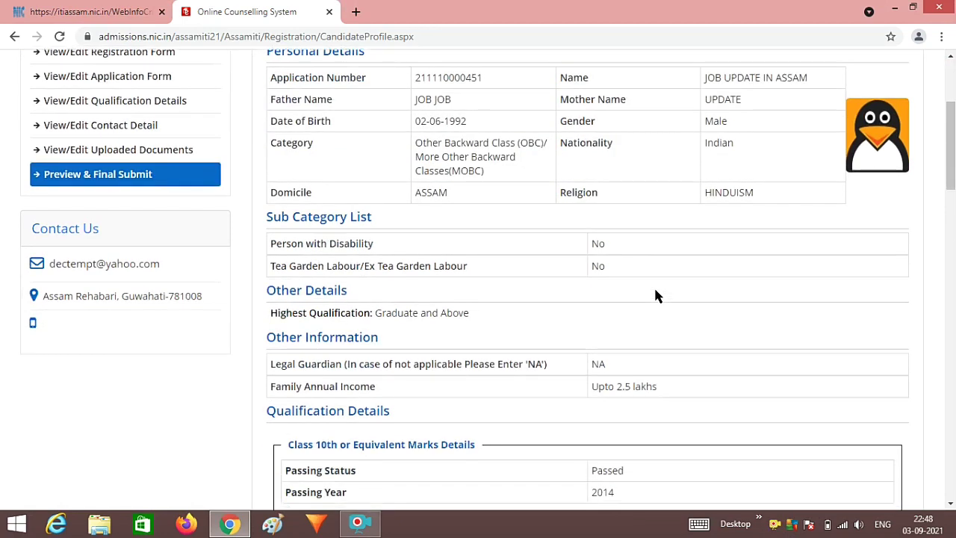
{"action": "scroll", "coordinate": [656, 296], "scroll_direction": "down", "scroll_amount": 1}
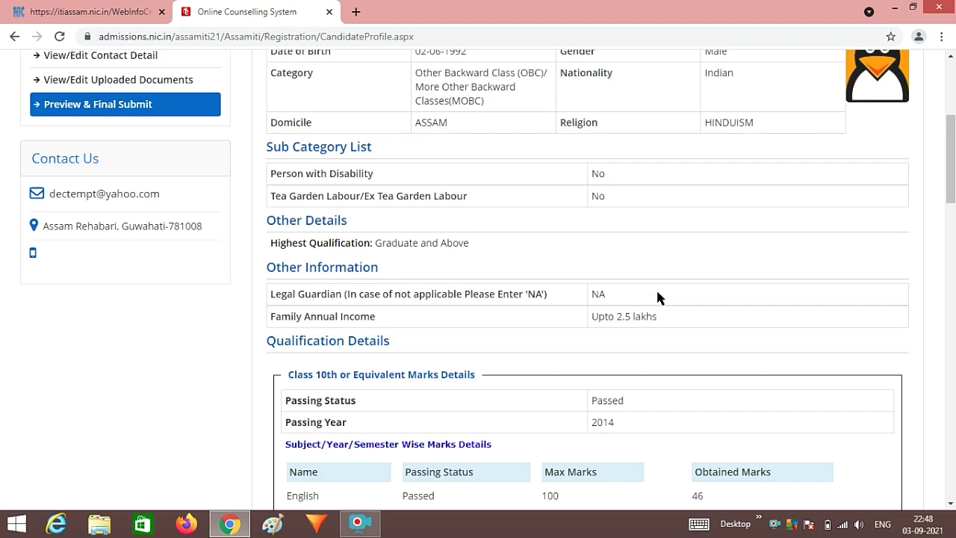
{"action": "scroll", "coordinate": [657, 296], "scroll_direction": "down", "scroll_amount": 3}
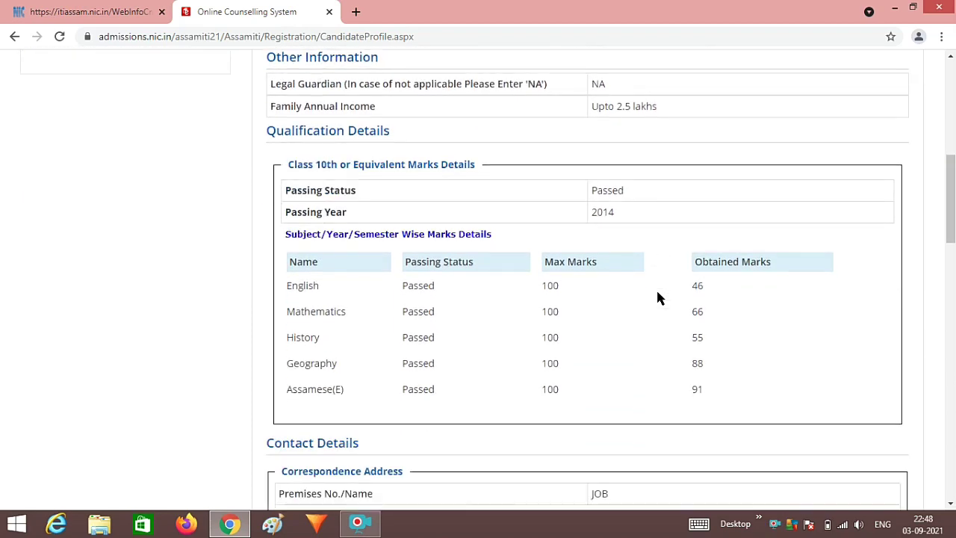
{"action": "scroll", "coordinate": [657, 297], "scroll_direction": "down", "scroll_amount": 2}
{"action": "scroll", "coordinate": [657, 297], "scroll_direction": "down", "scroll_amount": 2}
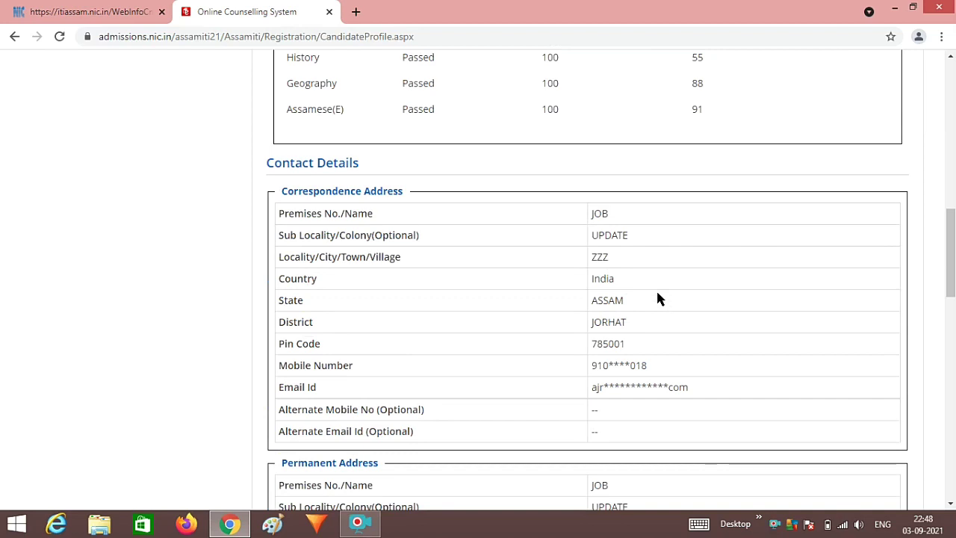
{"action": "scroll", "coordinate": [657, 297], "scroll_direction": "down", "scroll_amount": 2}
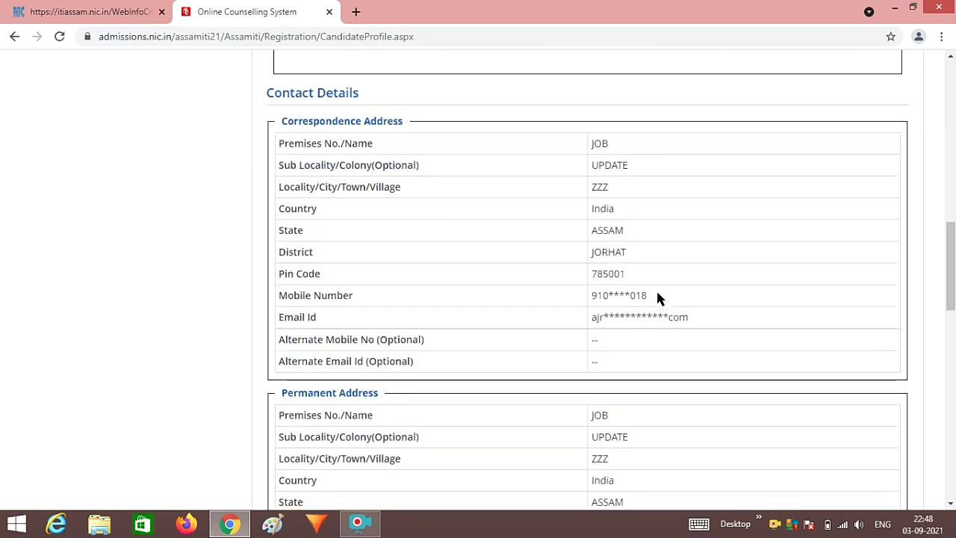
{"action": "scroll", "coordinate": [658, 298], "scroll_direction": "down", "scroll_amount": 3}
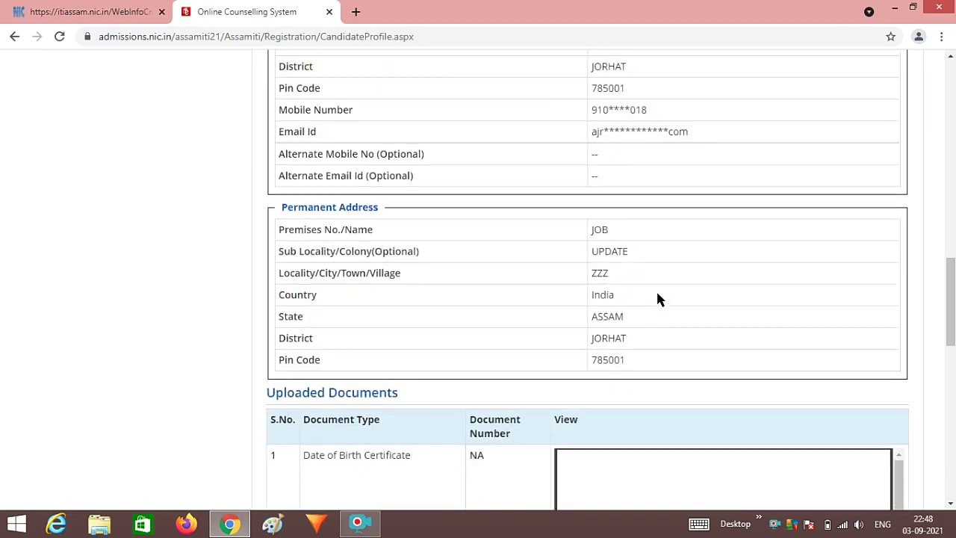